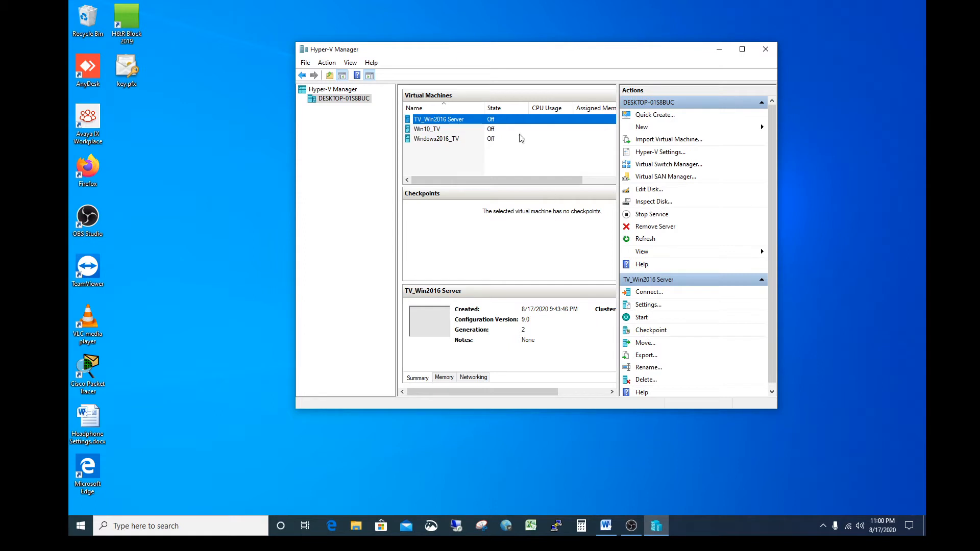
# Step: Start the TV_Win2016 Server virtual machine and connect to it at a display size of 1366 by 768 pixels
pyautogui.rightClick(456, 121)
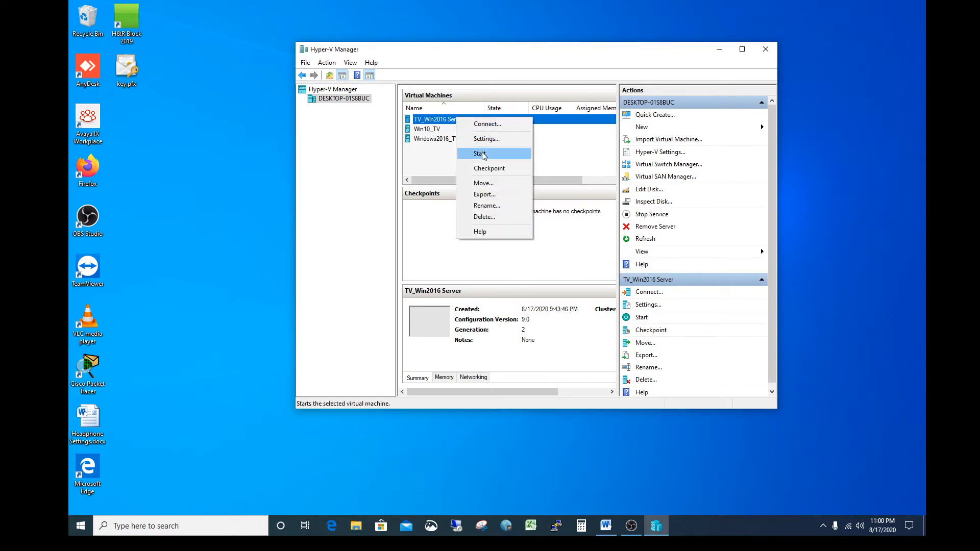
pyautogui.click(484, 168)
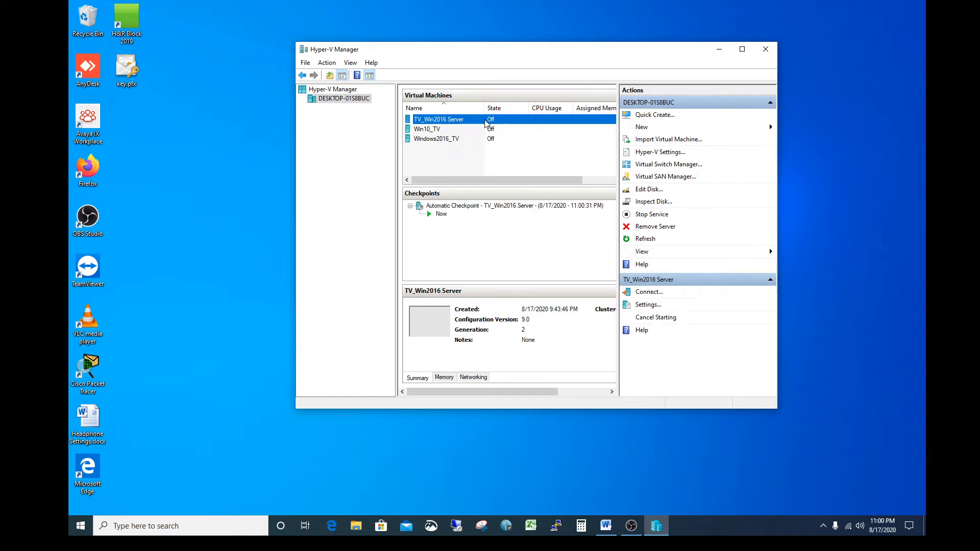
pyautogui.rightClick(484, 120)
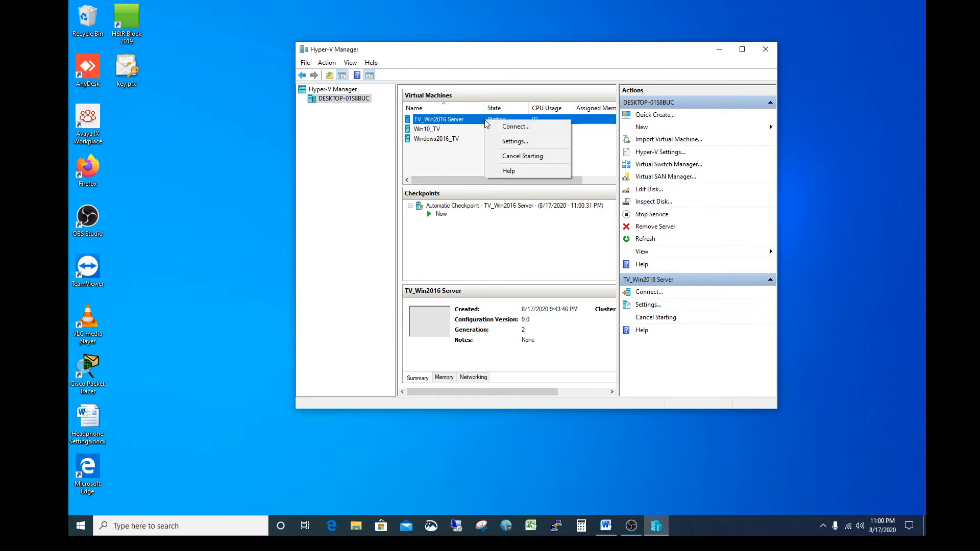
pyautogui.click(519, 130)
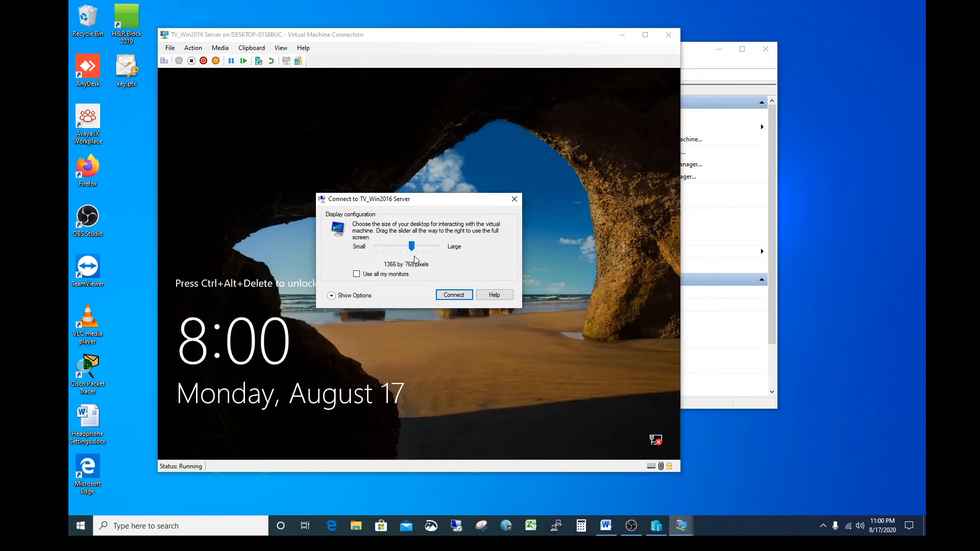
pyautogui.click(455, 297)
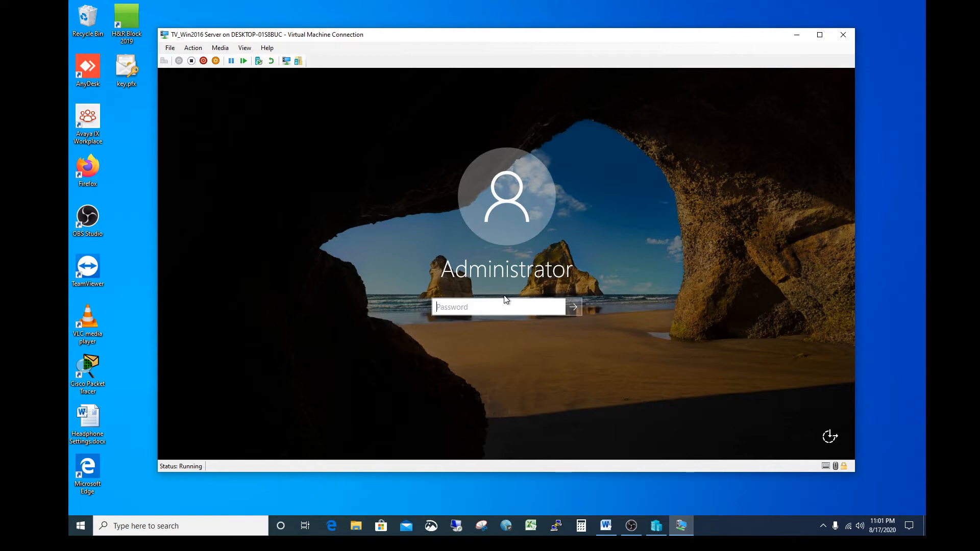
# Step: Sign in to the virtual machine with the Administrator account password and minimize Server Manager
pyautogui.write('••••••••••')
pyautogui.press('Return')
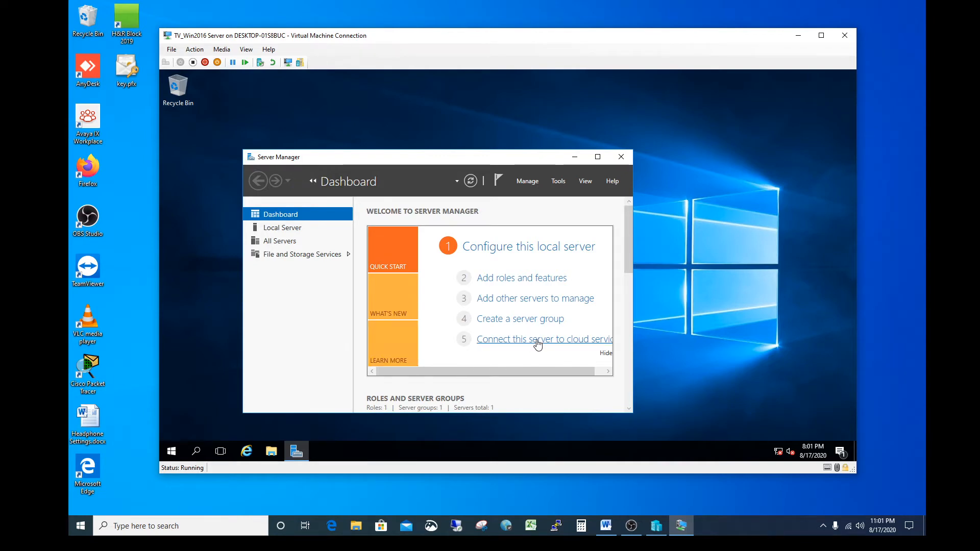
pyautogui.click(574, 159)
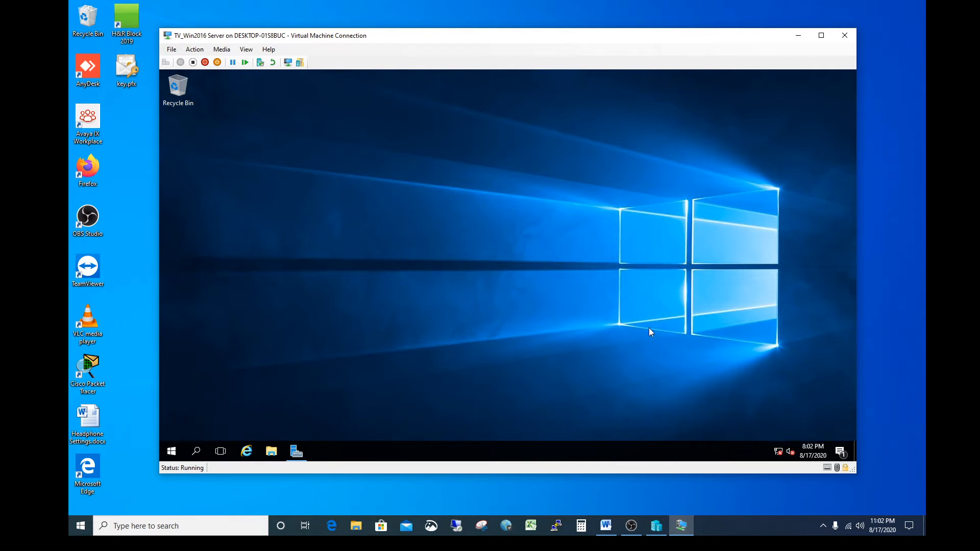
# Step: Run ipconfig /all in a Command Prompt inside the virtual machine to check its network configuration, and close the prompt
pyautogui.click(197, 451)
pyautogui.write('c')
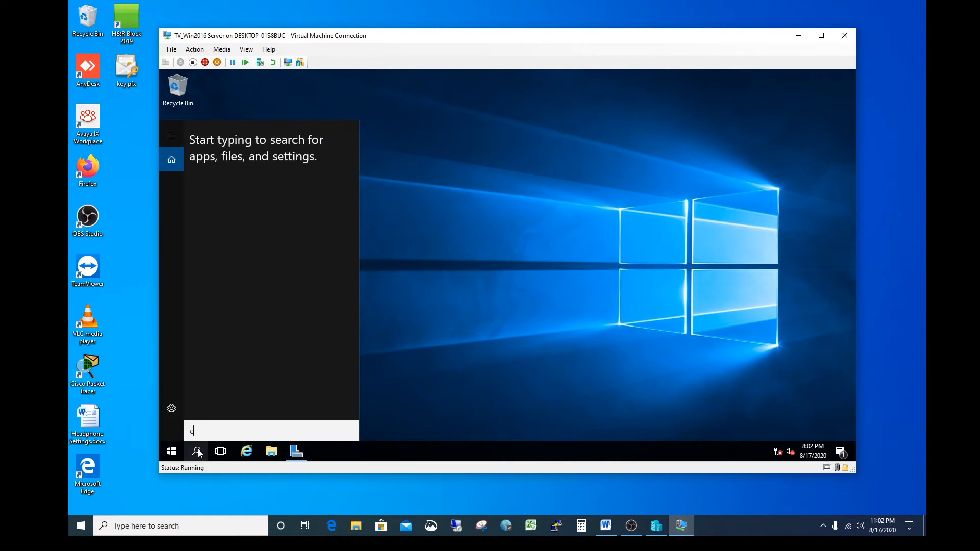
pyautogui.write('md')
pyautogui.press('Return')
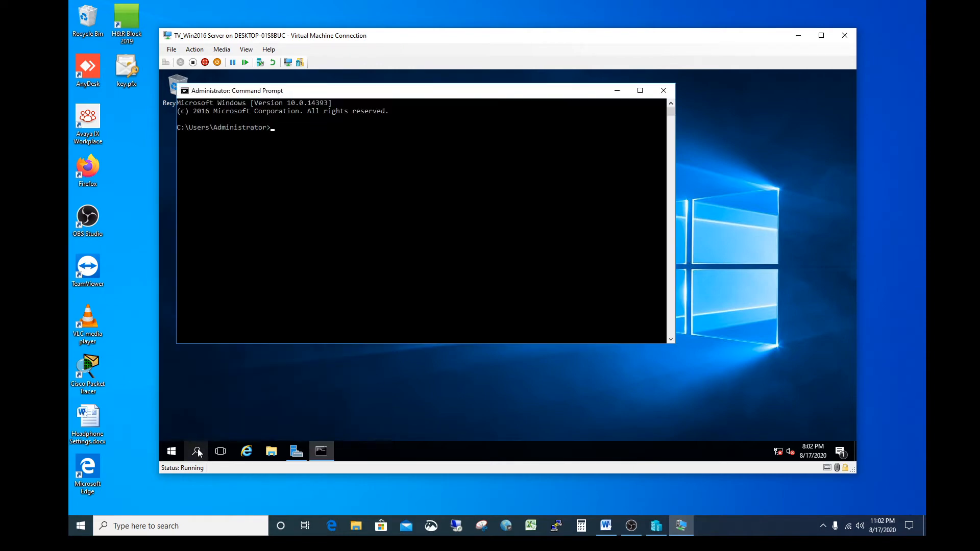
pyautogui.write('ipconfig /all')
pyautogui.press('Return')
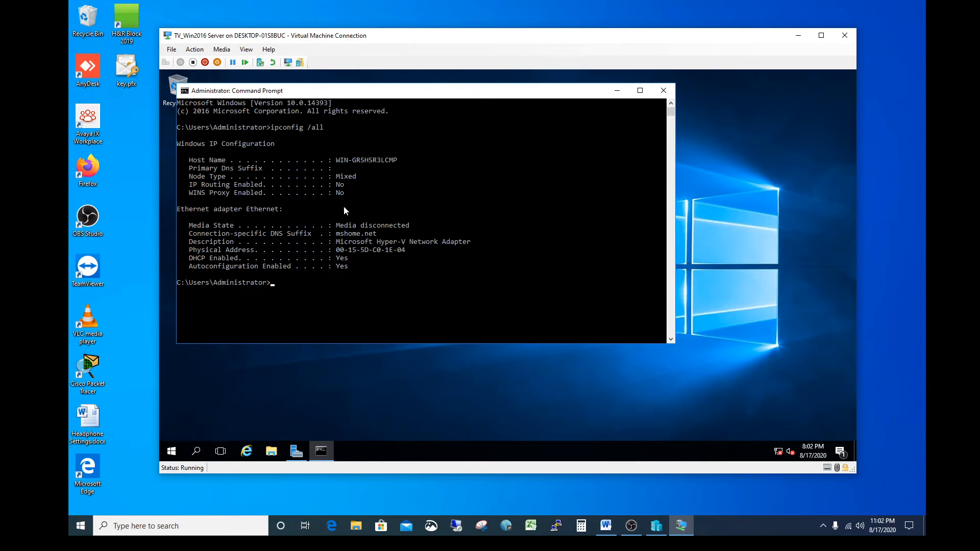
pyautogui.click(662, 94)
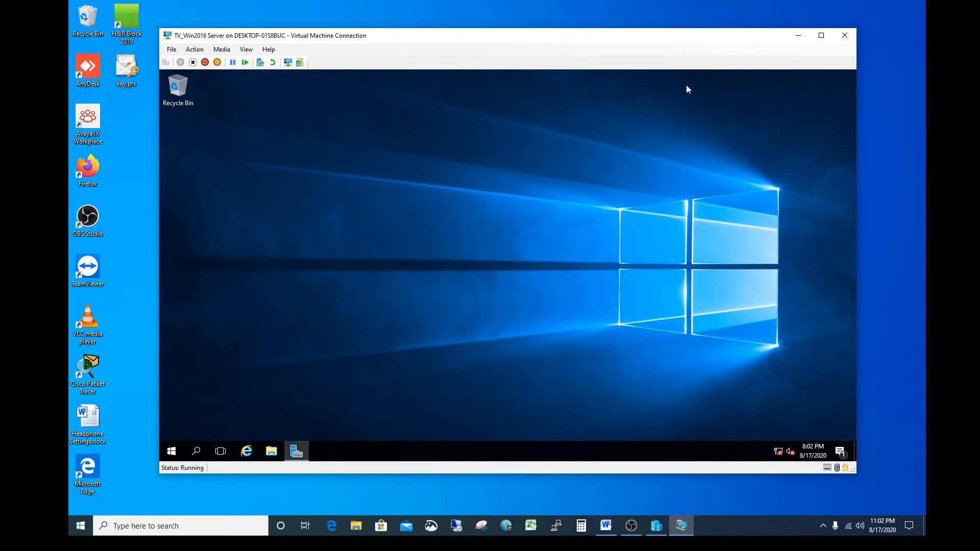
# Step: Minimize the virtual machine window and check the virtual switch choices for TV_Win2016 Server's network adapter, keeping New Virtual Switch selected
pyautogui.click(796, 37)
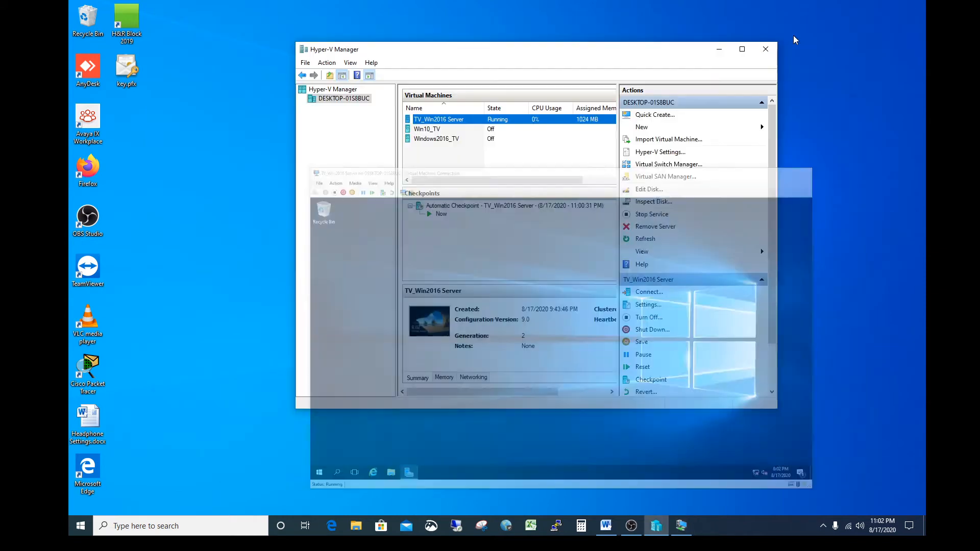
pyautogui.rightClick(514, 121)
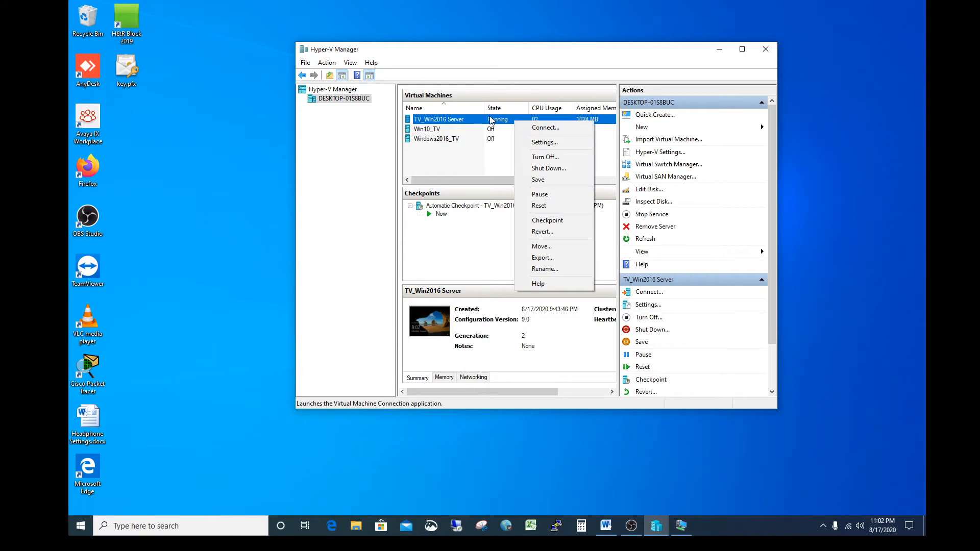
pyautogui.rightClick(489, 119)
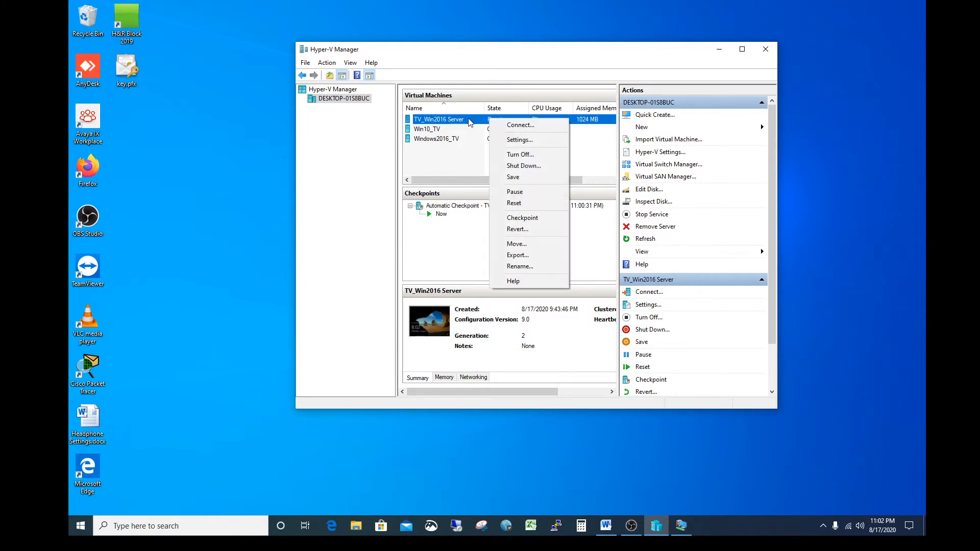
pyautogui.click(518, 139)
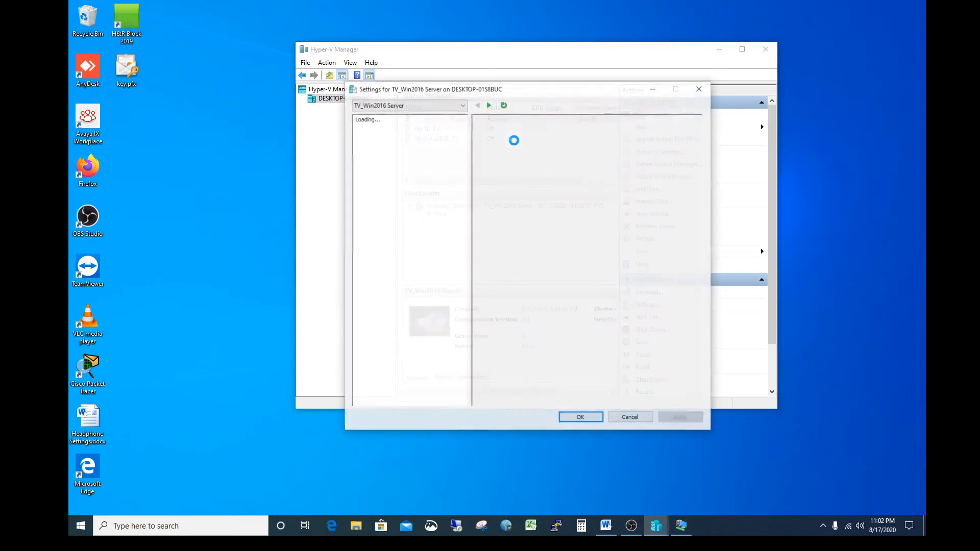
pyautogui.click(401, 255)
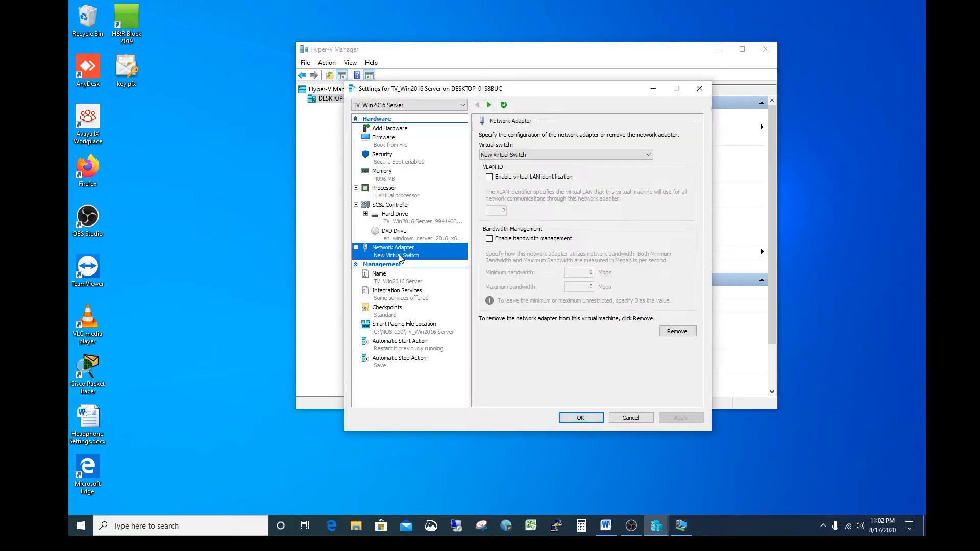
pyautogui.click(562, 156)
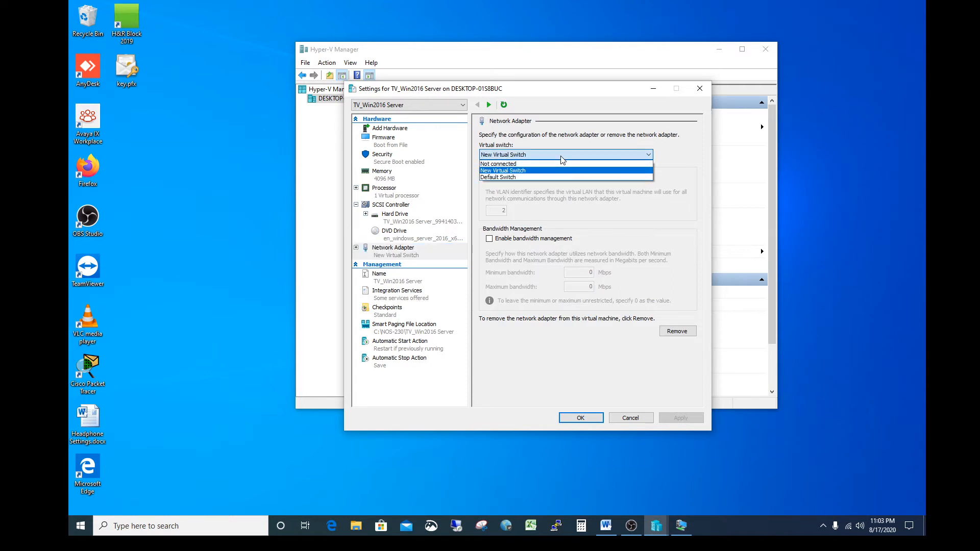
pyautogui.click(521, 172)
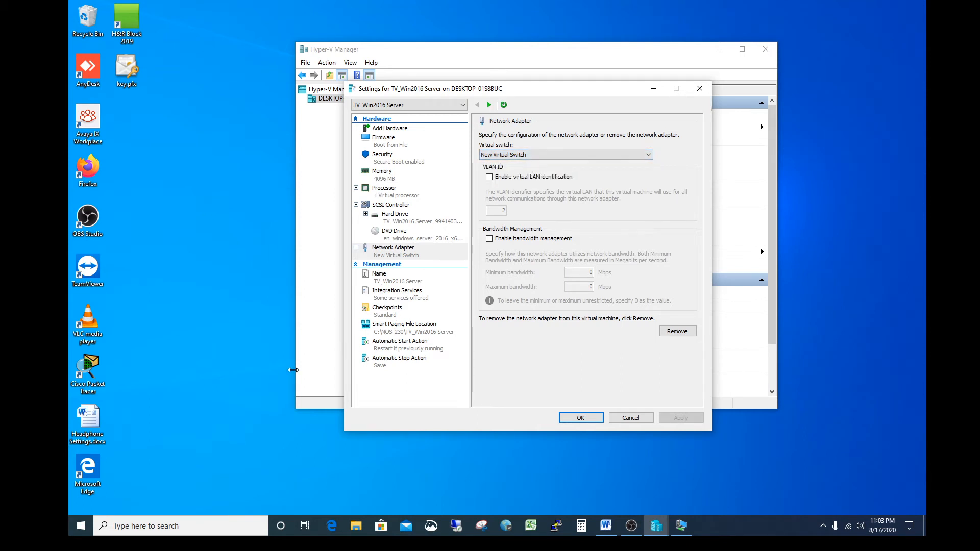
# Step: Open the host's network adapter list through Control Panel's Network and Sharing Center and examine the vEthernet (Default Switch) adapter
pyautogui.click(198, 527)
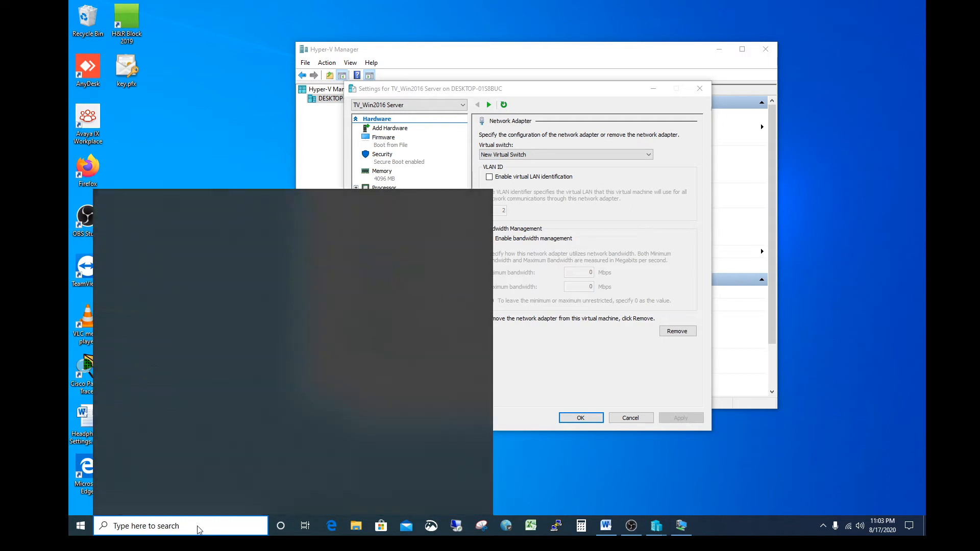
pyautogui.write('Cont')
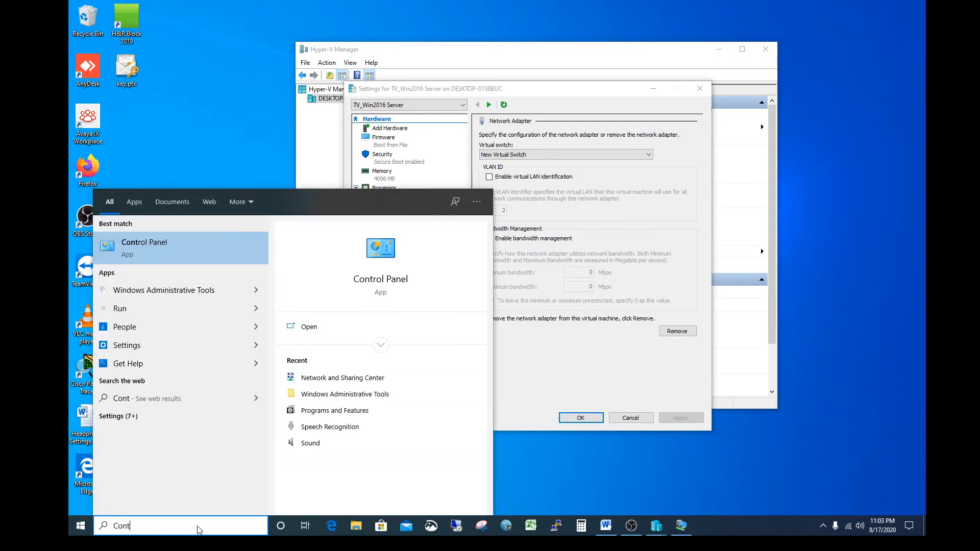
pyautogui.click(212, 247)
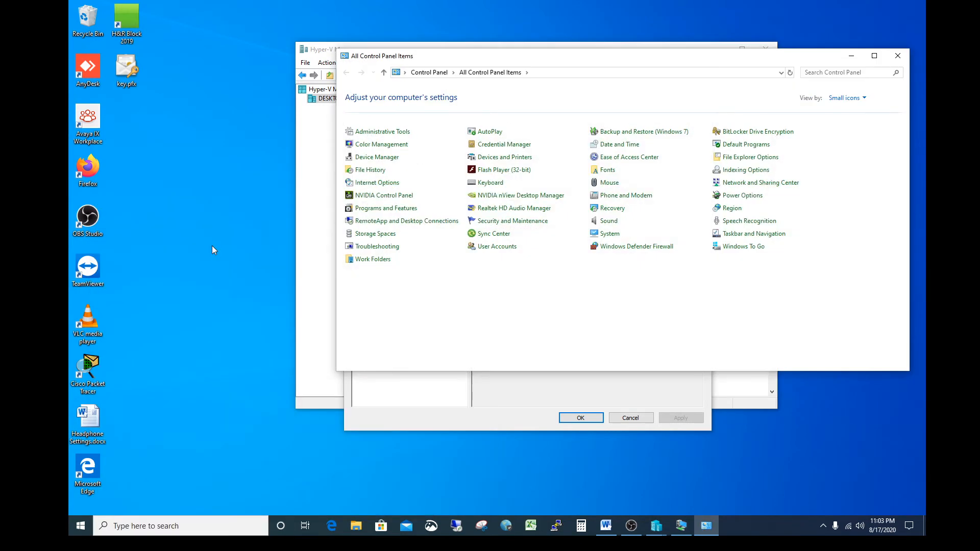
pyautogui.click(746, 188)
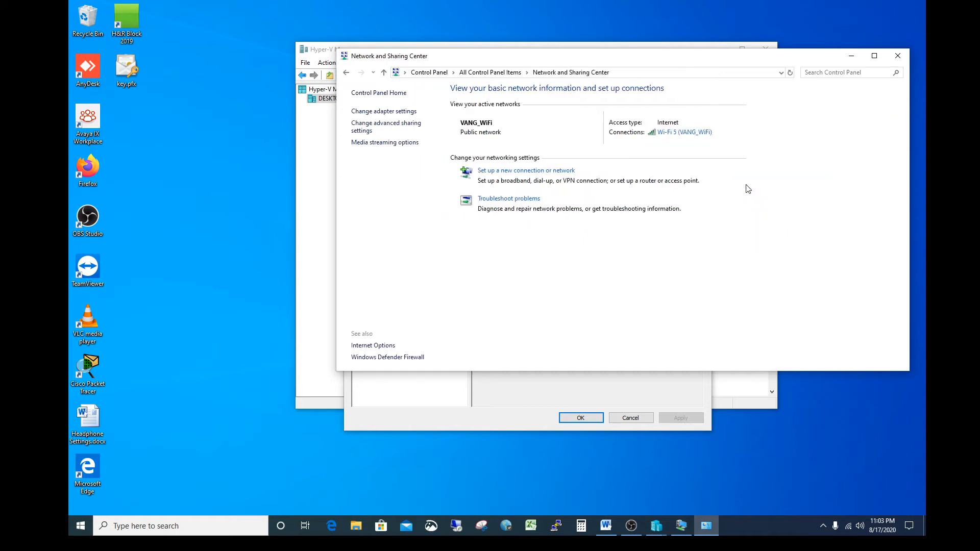
pyautogui.click(400, 114)
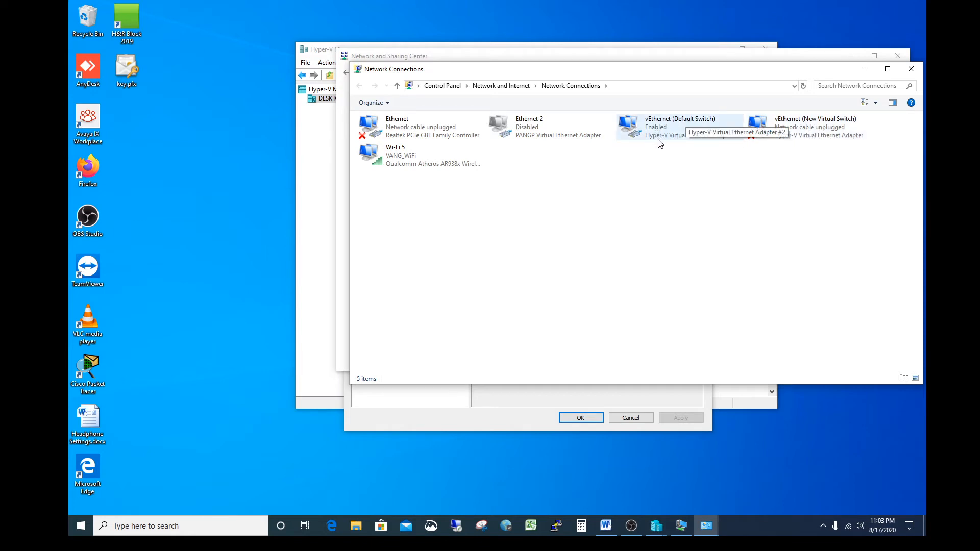
pyautogui.click(680, 129)
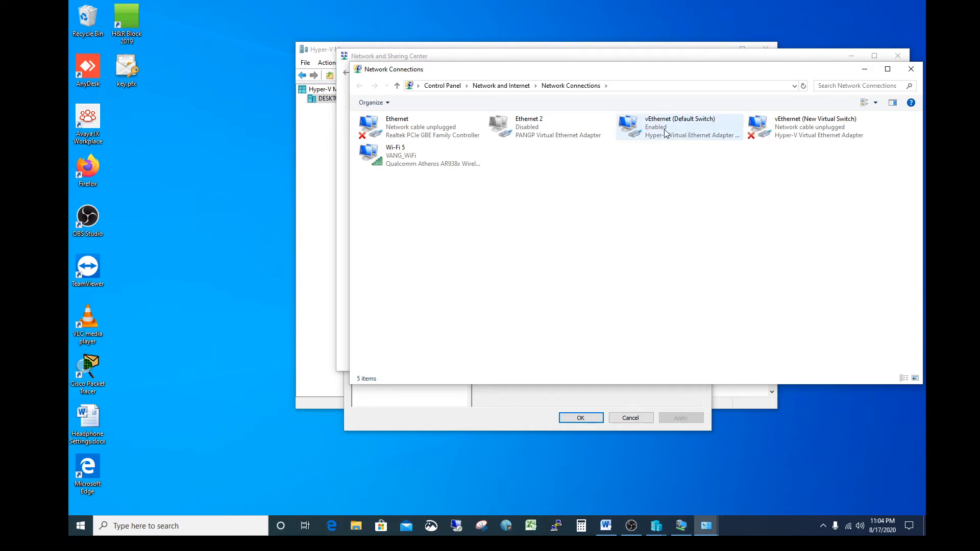
# Step: Switch TV_Win2016 Server's network adapter to Default Switch in its Hyper-V settings, apply the change and return to the virtual machine window
pyautogui.click(317, 158)
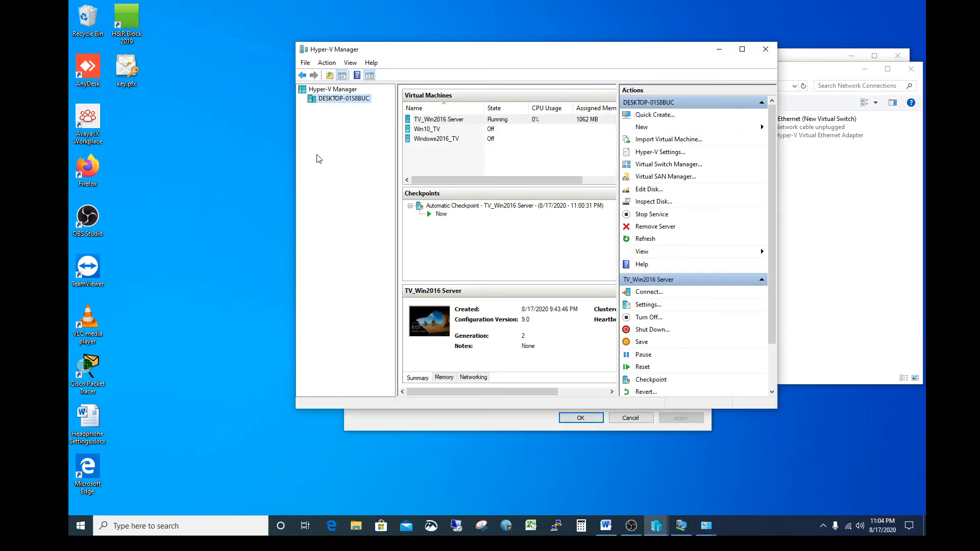
pyautogui.rightClick(445, 121)
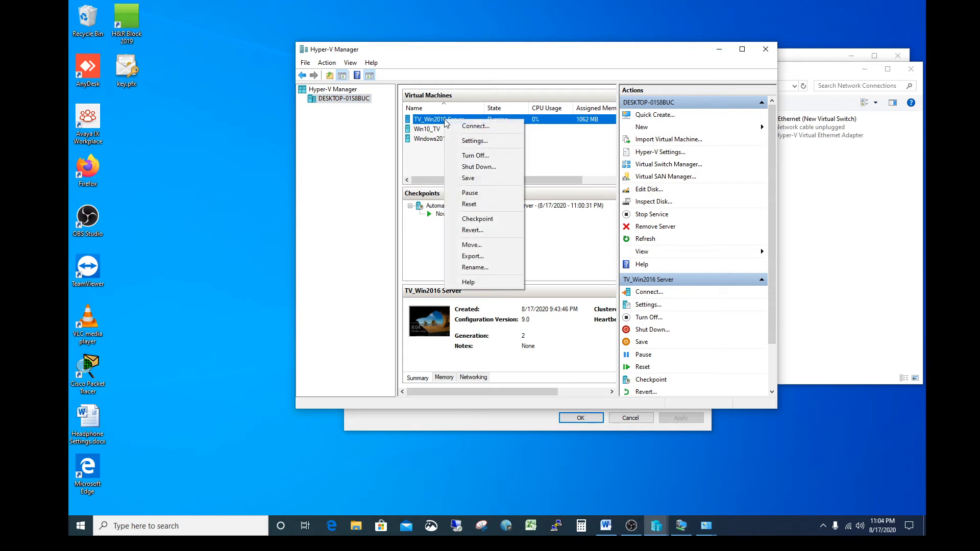
pyautogui.click(469, 142)
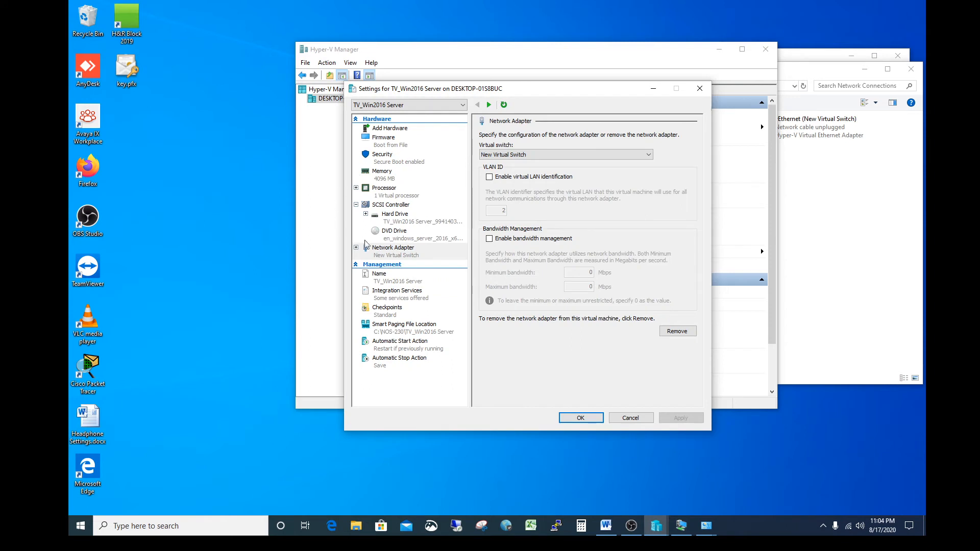
pyautogui.click(394, 256)
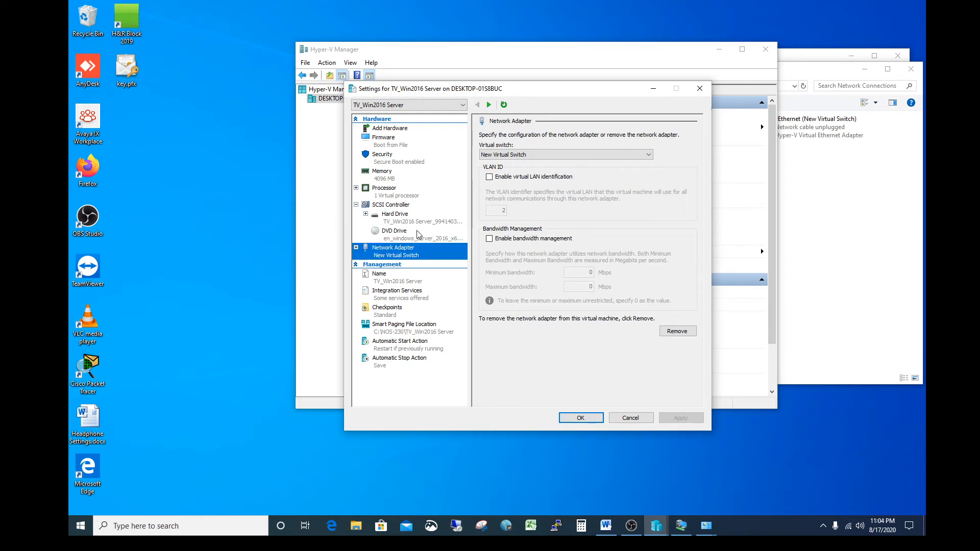
pyautogui.click(508, 154)
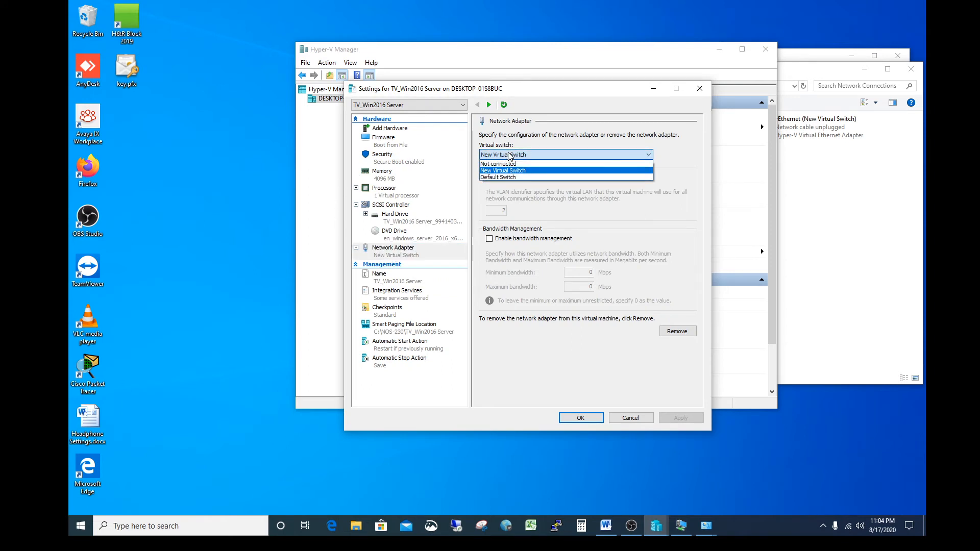
pyautogui.click(494, 177)
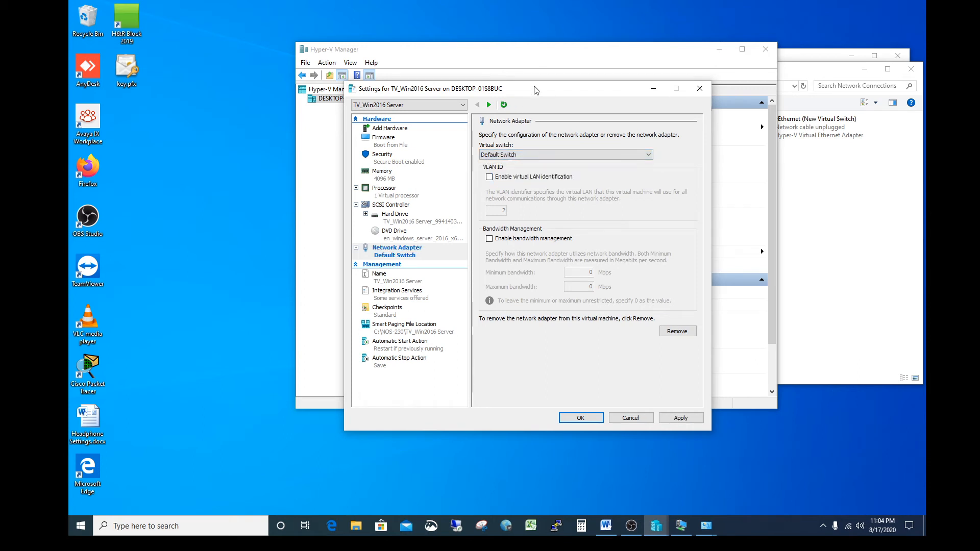
pyautogui.moveTo(535, 89); pyautogui.dragTo(555, 167)
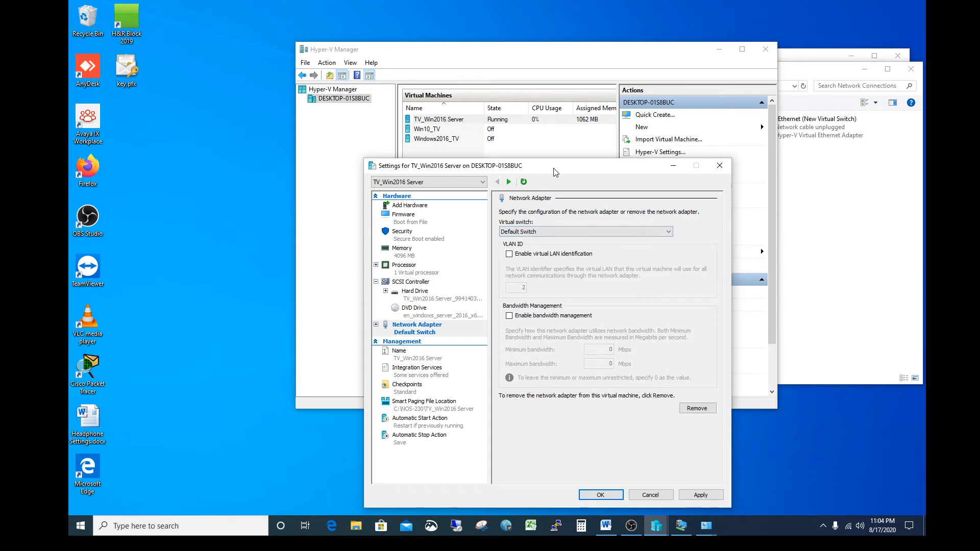
pyautogui.moveTo(555, 169); pyautogui.dragTo(559, 140)
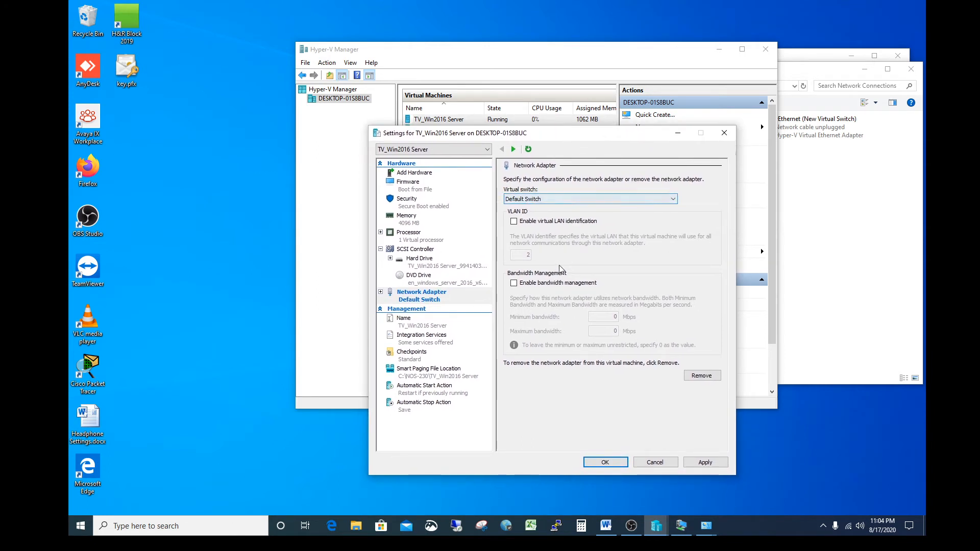
pyautogui.click(709, 464)
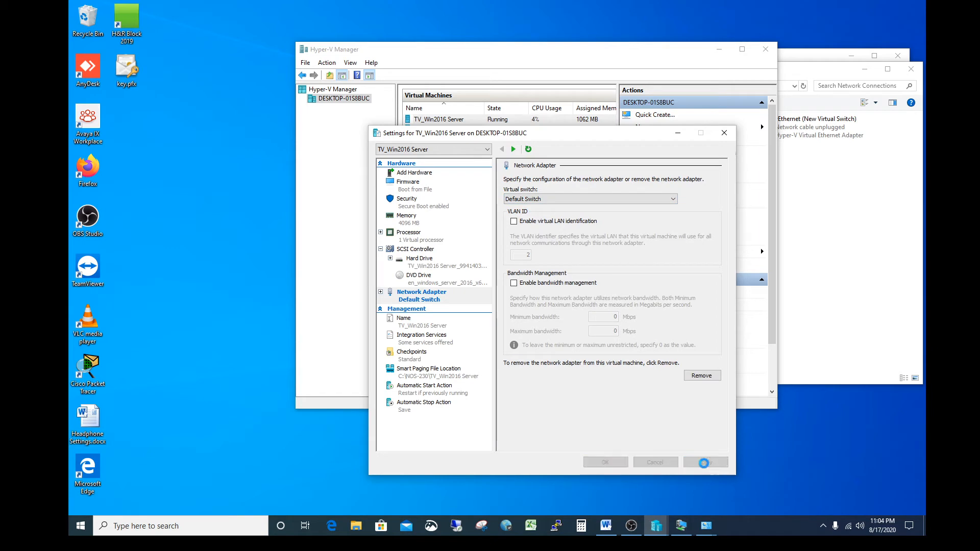
pyautogui.click(605, 463)
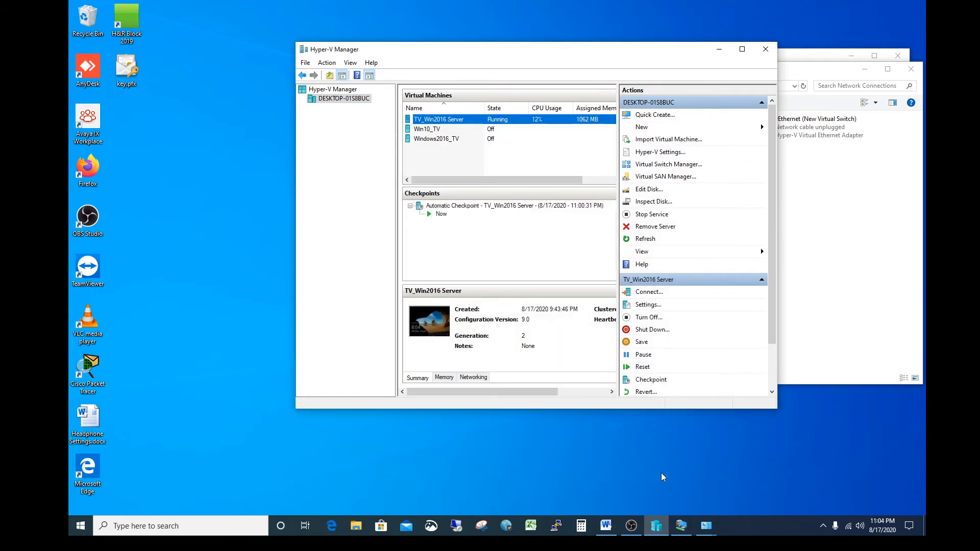
pyautogui.click(680, 528)
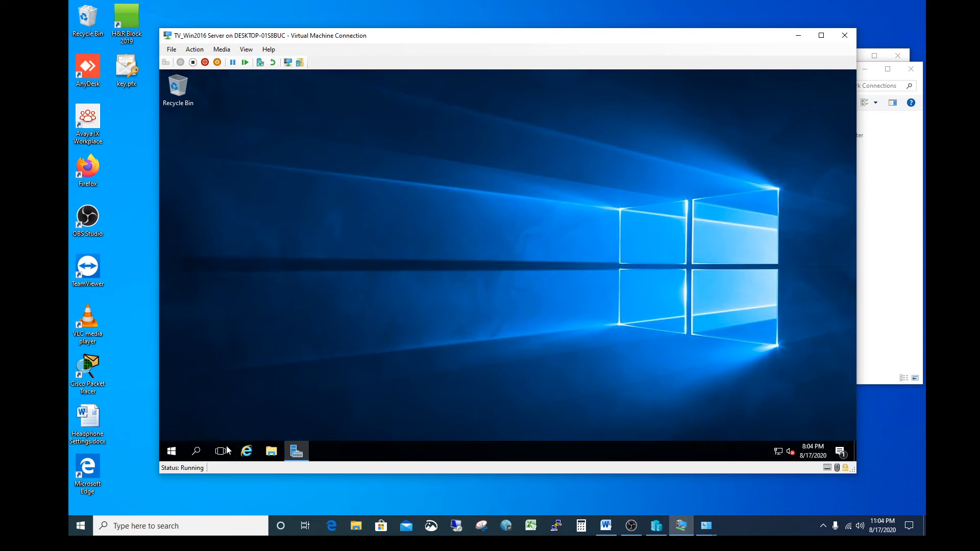
# Step: Run ipconfig /all in a new Command Prompt inside the virtual machine to list its current network configuration
pyautogui.click(207, 449)
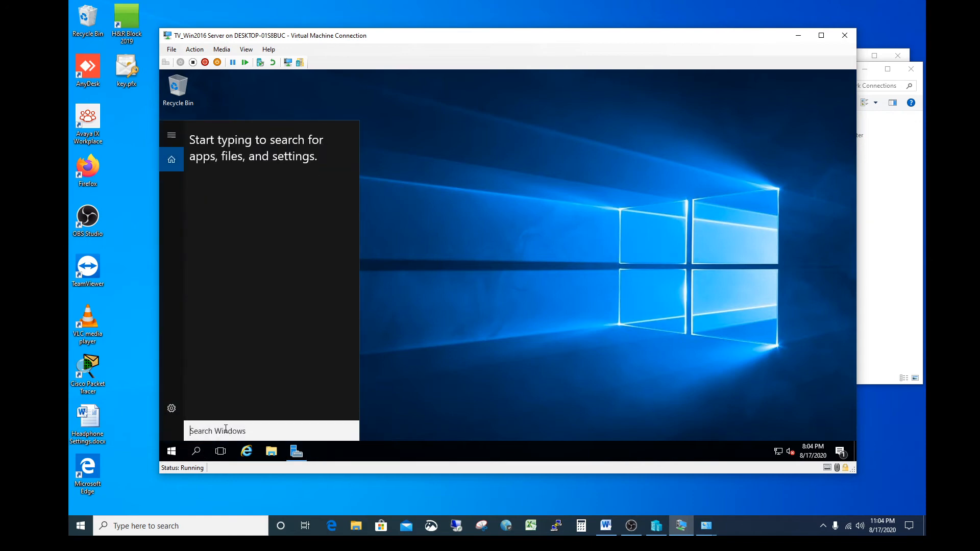
pyautogui.write('cmd')
pyautogui.press('Return')
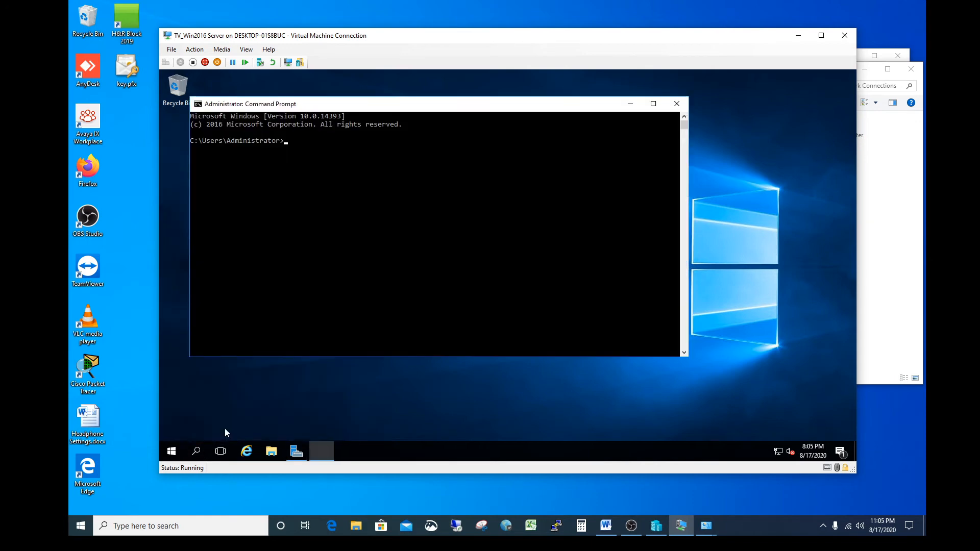
pyautogui.write('ipconfig /all')
pyautogui.press('Return')
pyautogui.scroll(4, 427, 305)
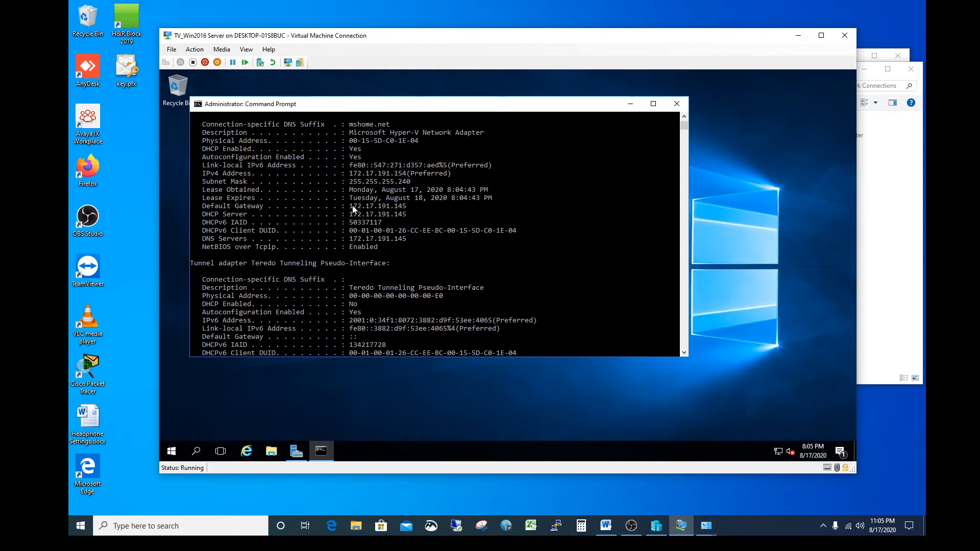
# Step: Examine the Hyper-V adapter's IPv4 address, subnet mask, default gateway, DHCP server and DNS server in the output, and close the prompt
pyautogui.moveTo(348, 206); pyautogui.dragTo(404, 209)
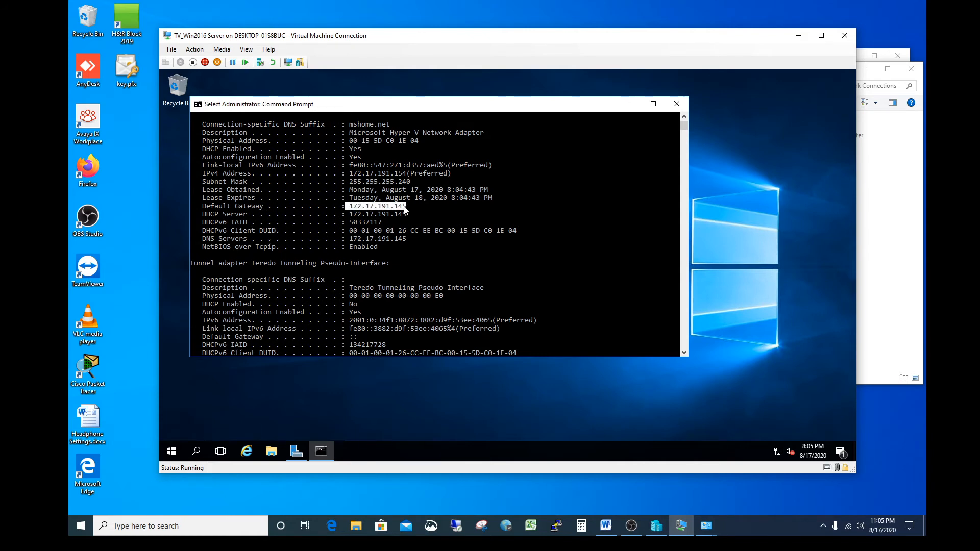
pyautogui.moveTo(351, 175); pyautogui.dragTo(407, 177)
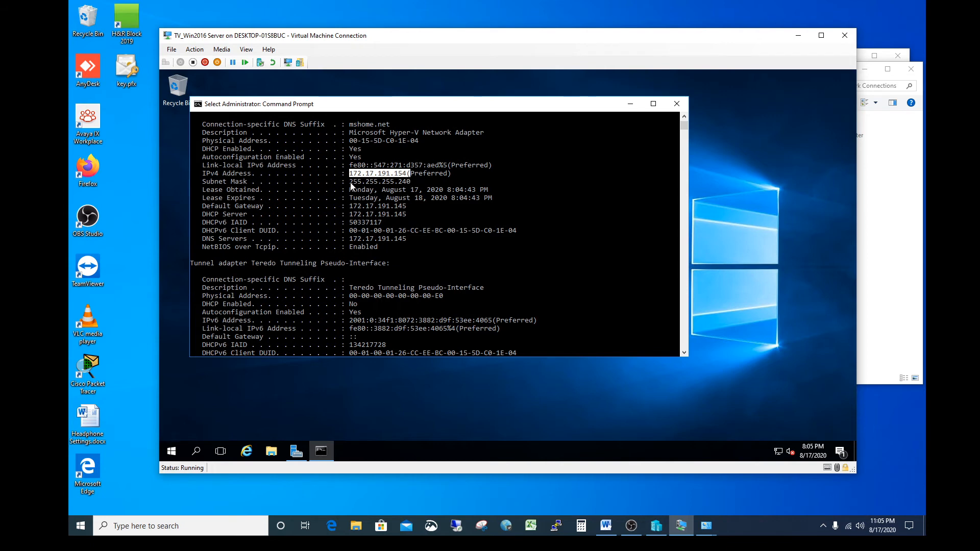
pyautogui.moveTo(350, 182); pyautogui.dragTo(414, 182)
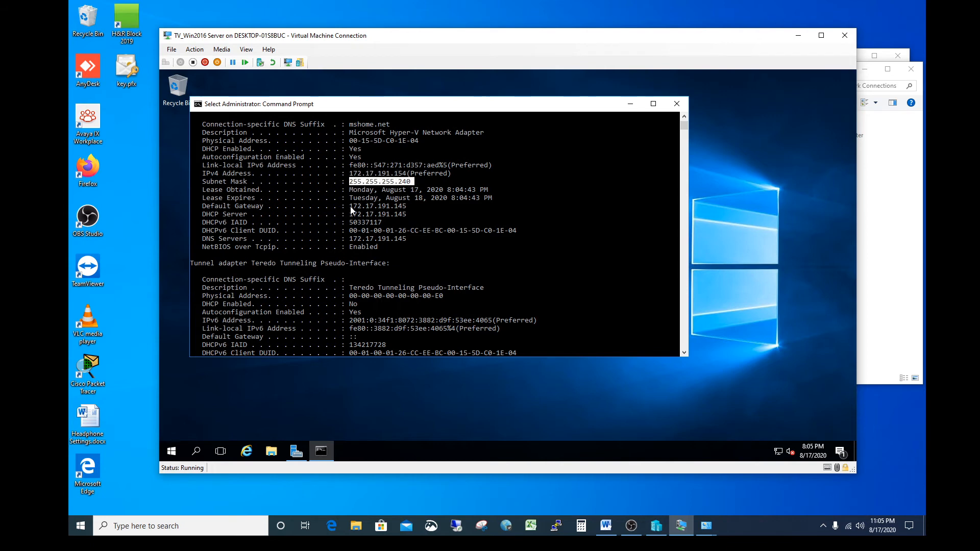
pyautogui.moveTo(350, 206); pyautogui.dragTo(410, 215)
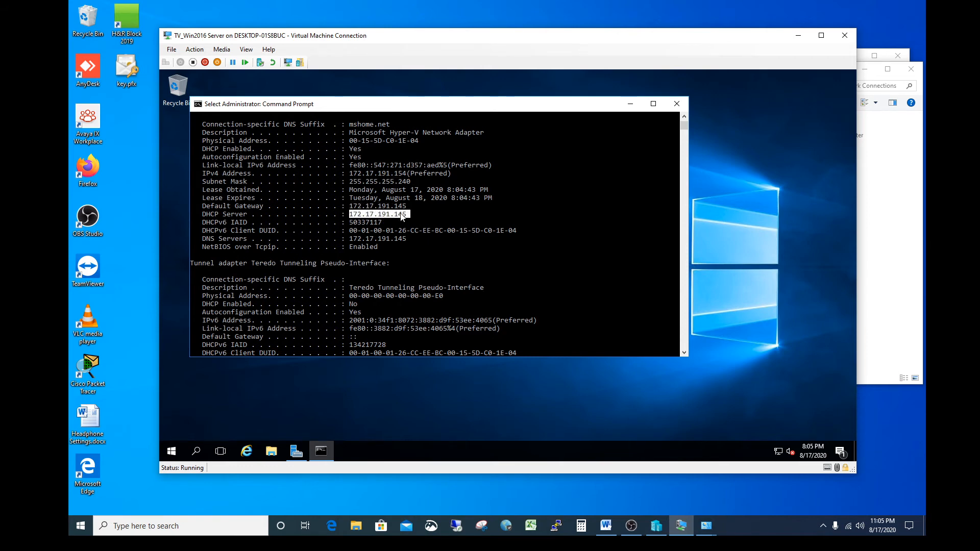
pyautogui.moveTo(350, 238); pyautogui.dragTo(407, 239)
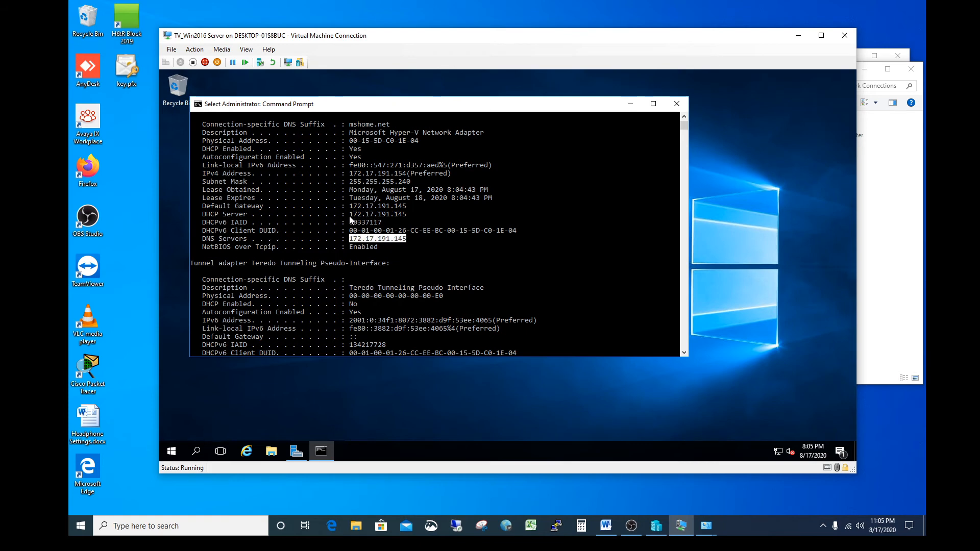
pyautogui.moveTo(350, 215); pyautogui.dragTo(406, 216)
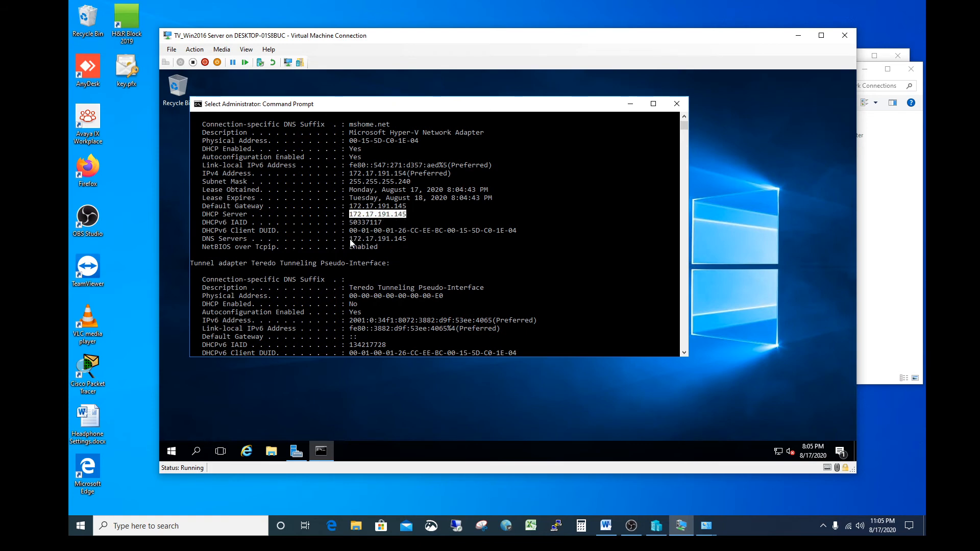
pyautogui.moveTo(350, 239); pyautogui.dragTo(405, 240)
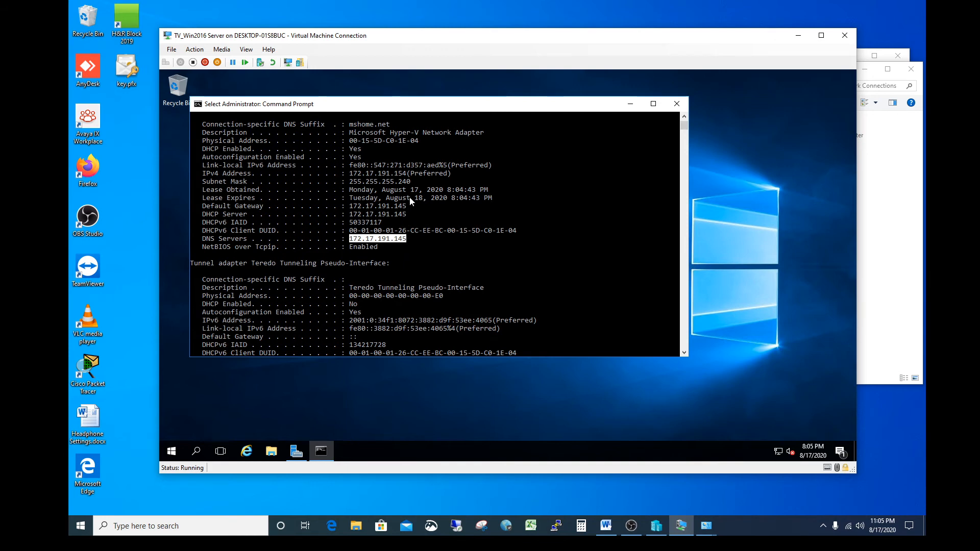
pyautogui.click(411, 177)
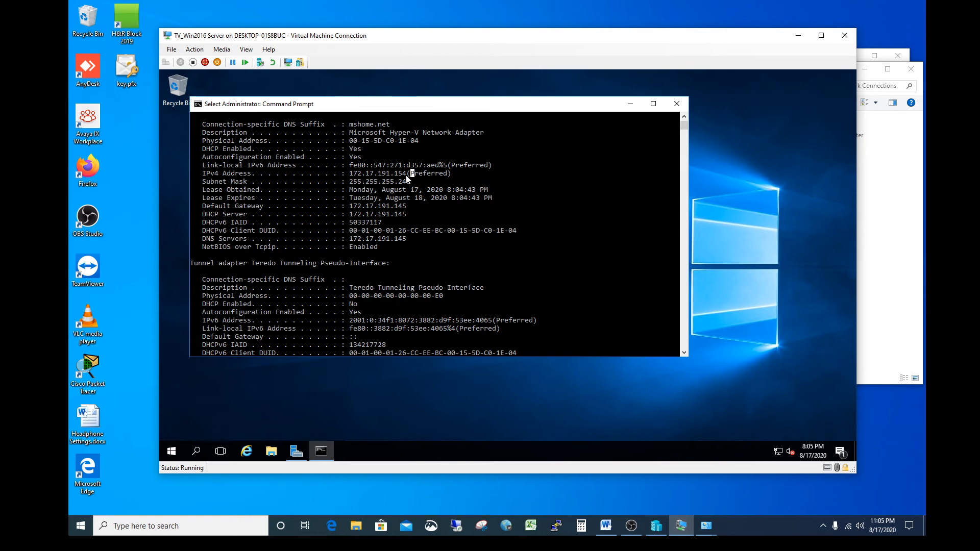
pyautogui.moveTo(404, 174); pyautogui.dragTo(353, 175)
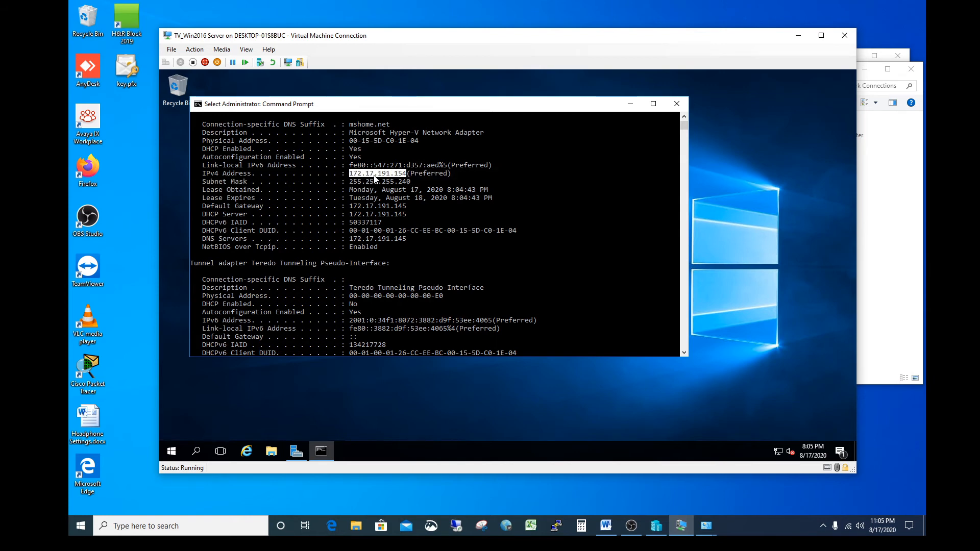
pyautogui.click(376, 175)
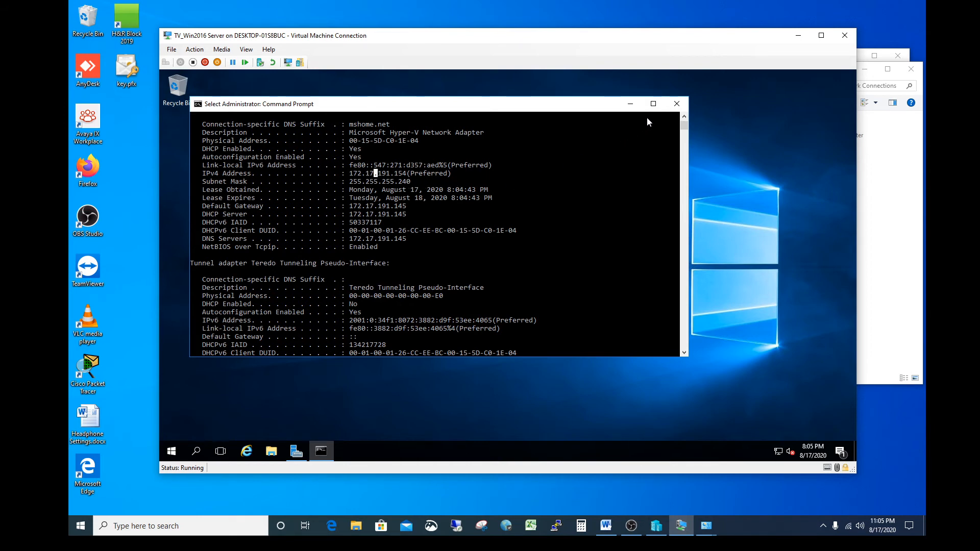
pyautogui.click(671, 105)
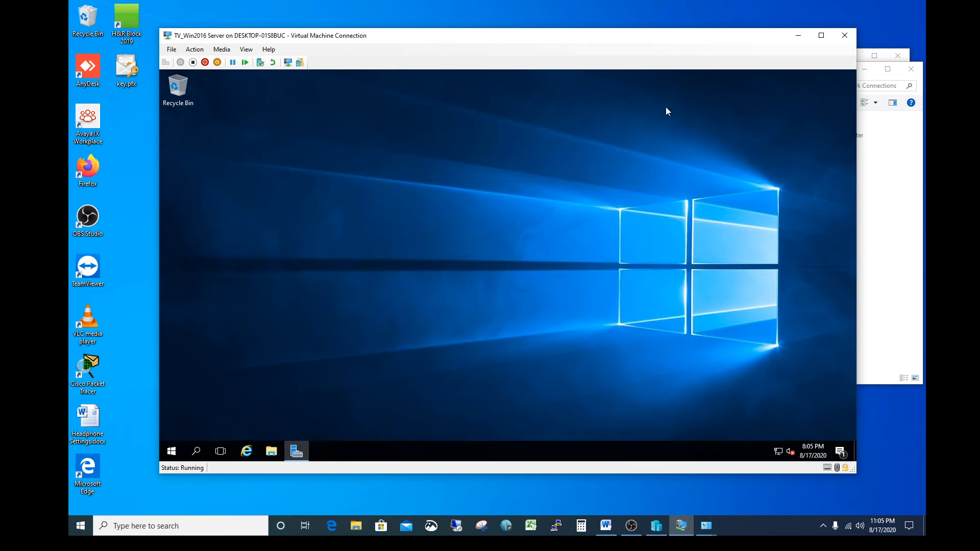
# Step: Open the virtual machine's network adapter list through Control Panel's Network and Sharing Center
pyautogui.click(196, 451)
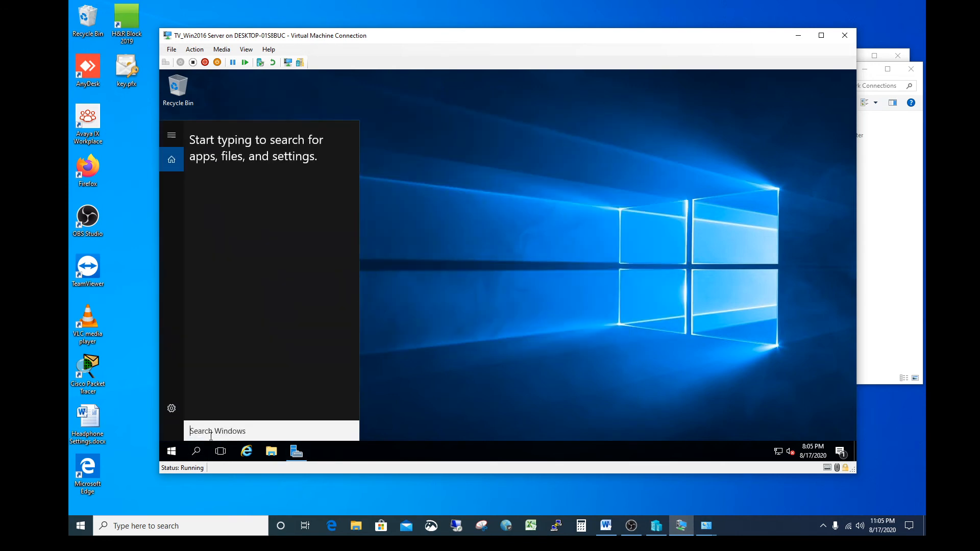
pyautogui.write('cont')
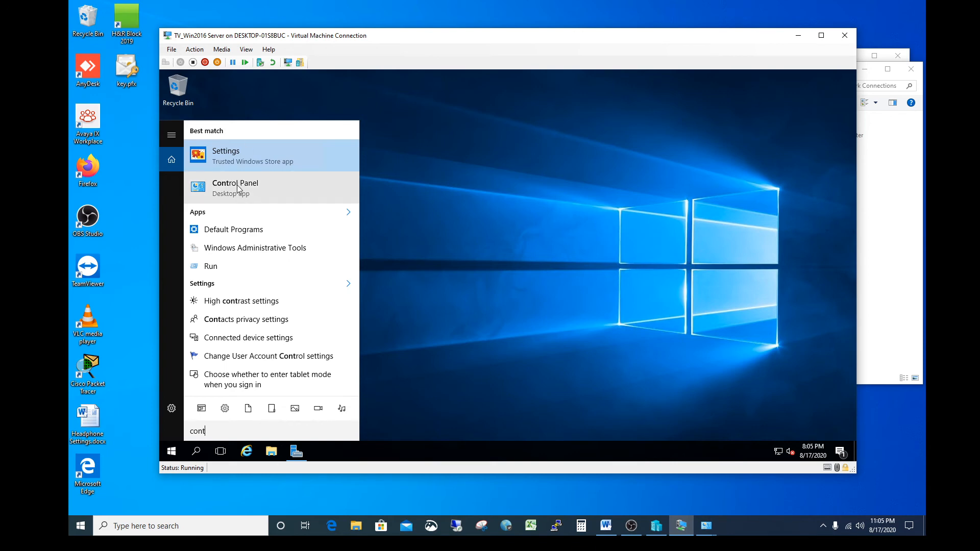
pyautogui.click(237, 189)
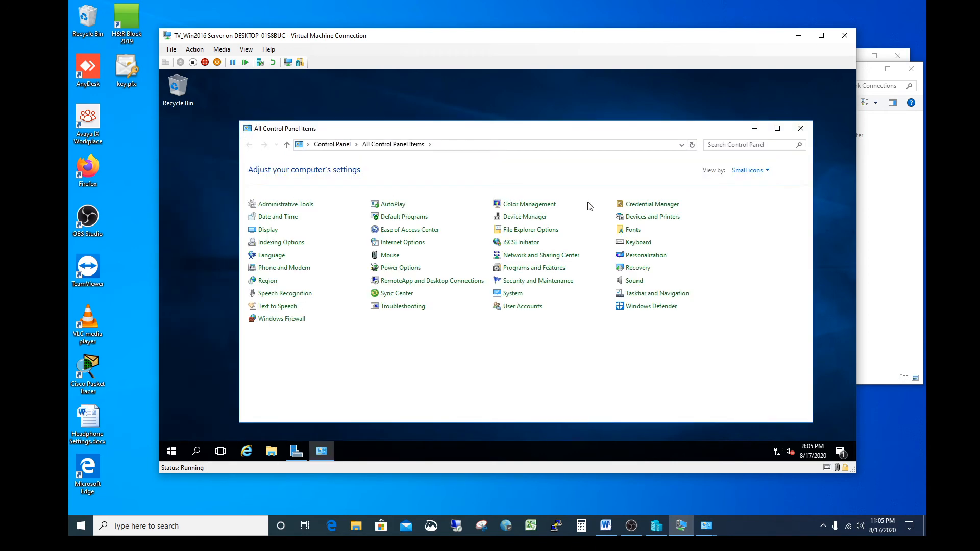
pyautogui.click(539, 256)
pyautogui.click(288, 184)
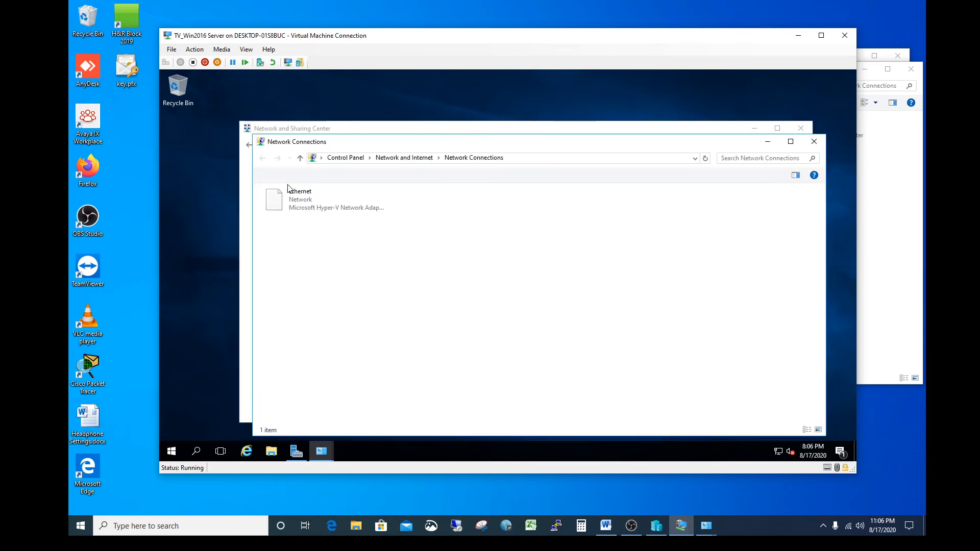
# Step: Open the Internet Protocol Version 4 (TCP/IPv4) properties of the virtual machine's Ethernet adapter
pyautogui.rightClick(307, 201)
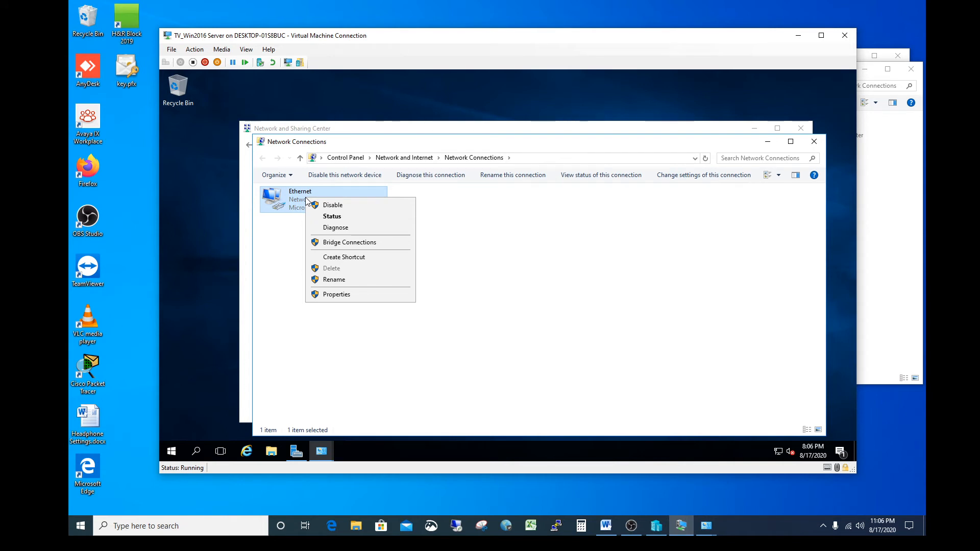
pyautogui.click(336, 295)
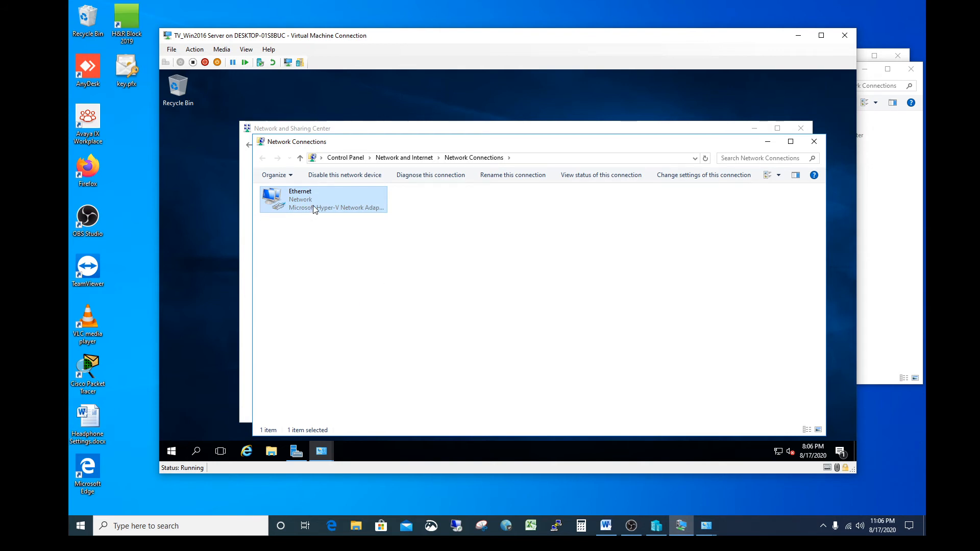
pyautogui.moveTo(420, 130); pyautogui.dragTo(410, 113)
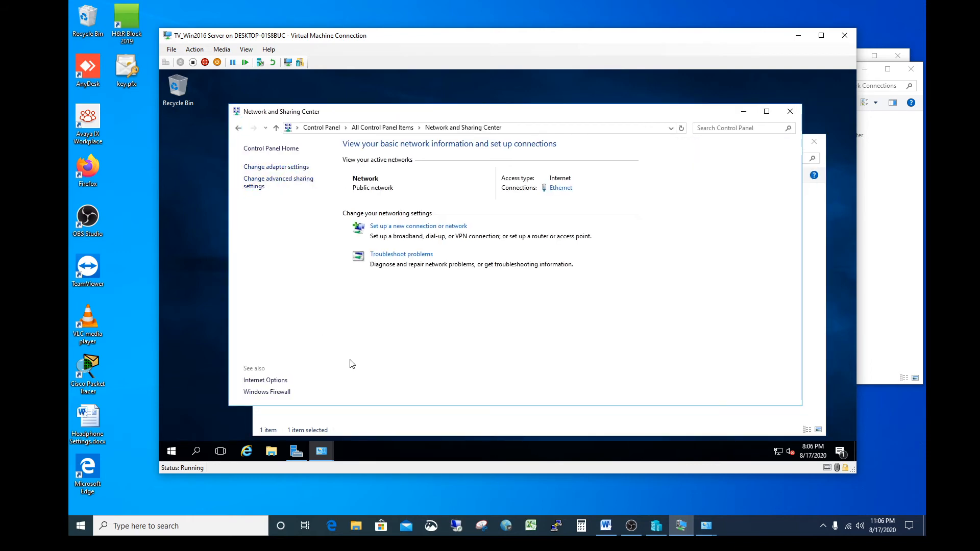
pyautogui.click(415, 418)
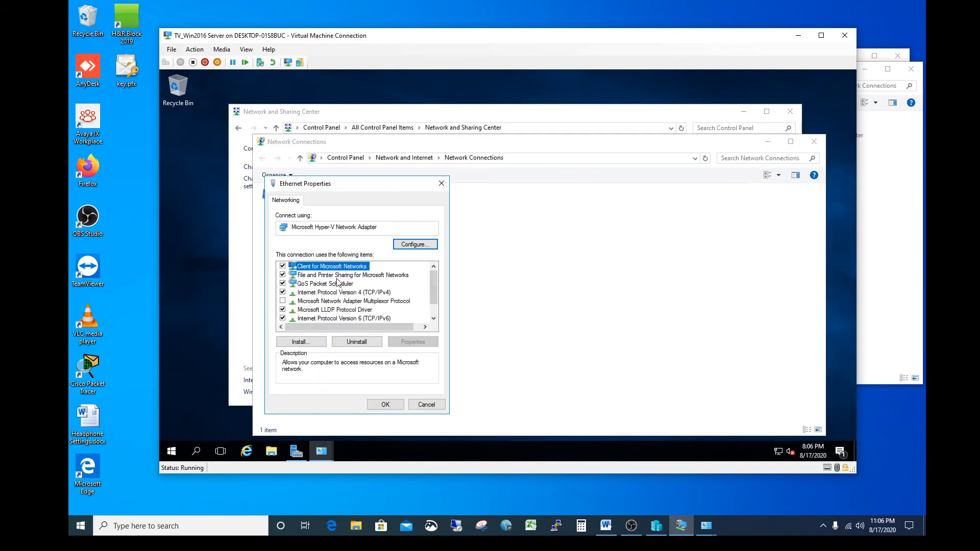
pyautogui.click(378, 294)
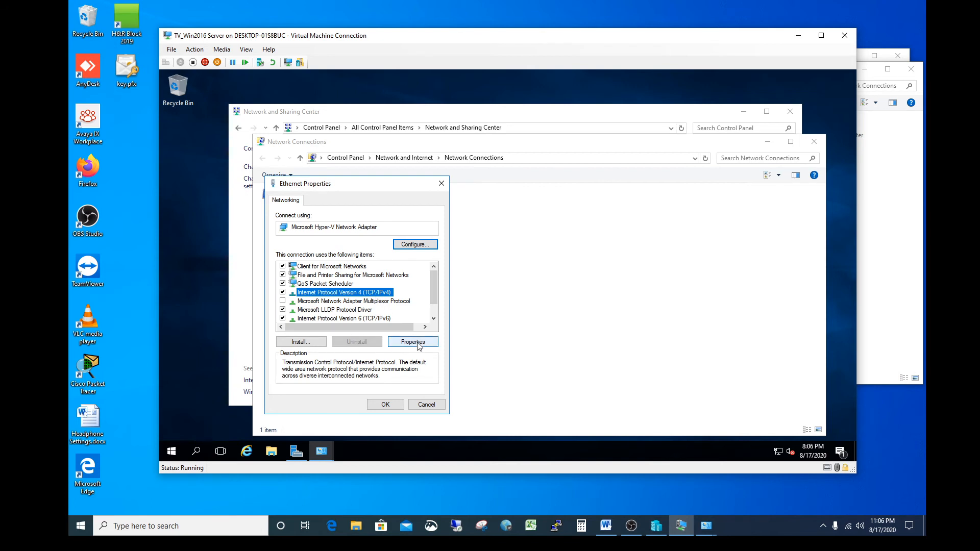
pyautogui.click(412, 341)
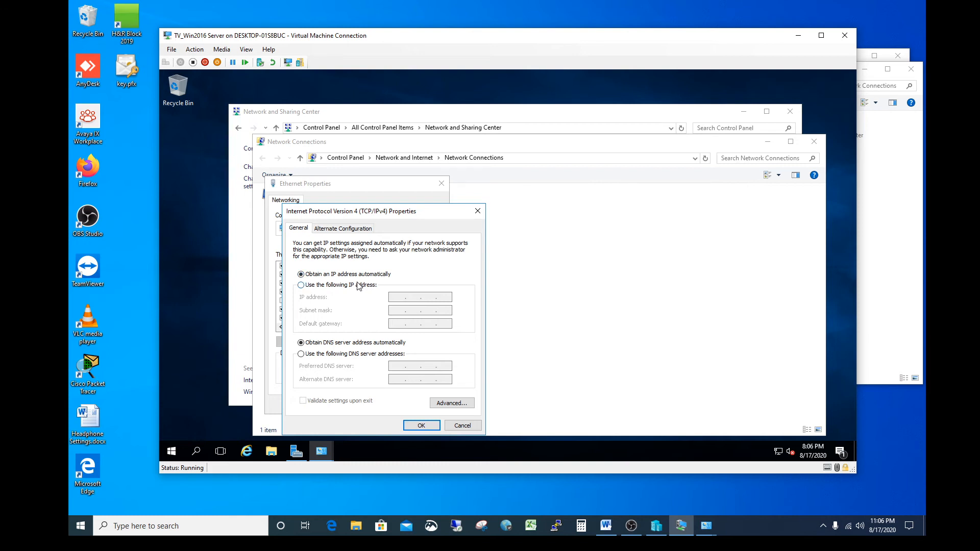
# Step: Assign the Ethernet adapter the static IP address 172.17.191.152 with subnet mask 255.255.255.240
pyautogui.click(301, 285)
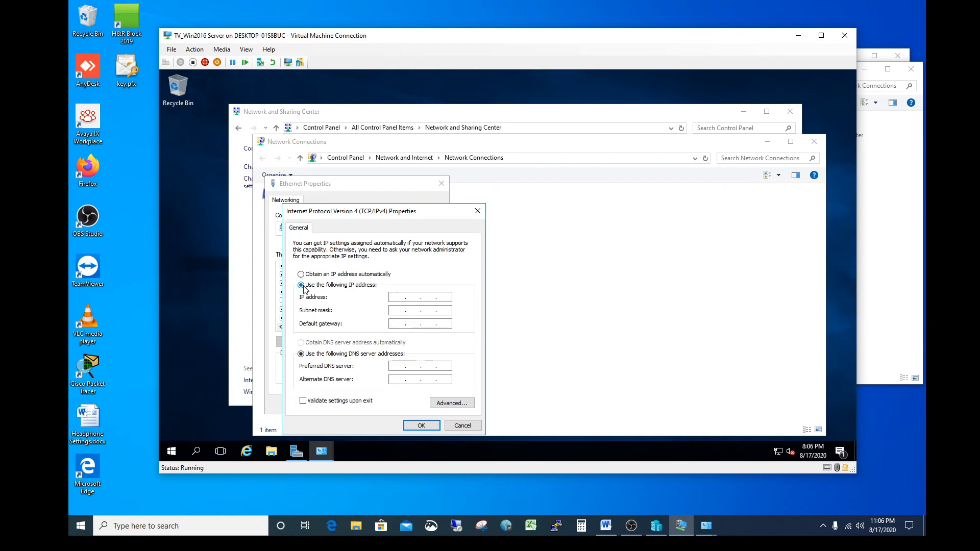
pyautogui.click(399, 297)
pyautogui.write('1')
pyautogui.write('72 . 17 . 191 . 152')
pyautogui.press('Tab')
pyautogui.doubleClick(427, 311)
pyautogui.write('255 . 255 . 255 . 240')
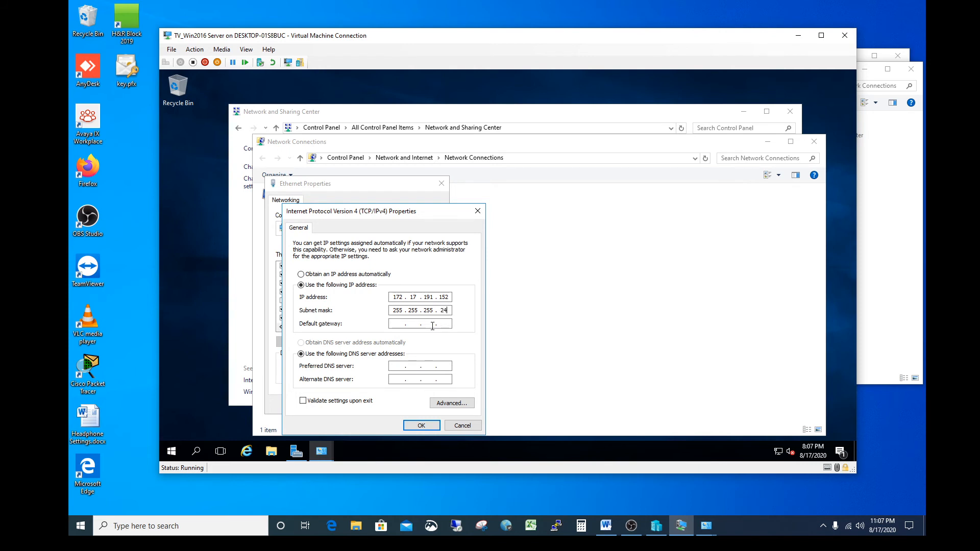
# Step: Set the Ethernet adapter's default gateway to 172.17.191.145
pyautogui.click(401, 325)
pyautogui.write('172 . 17 . 191 . 145')
pyautogui.doubleClick(396, 323)
pyautogui.doubleClick(448, 324)
# Step: Fill in the preferred DNS server address, save the adapter's settings and close the network windows
pyautogui.click(400, 366)
pyautogui.write('8 . 8 . 8 . 8')
pyautogui.click(421, 425)
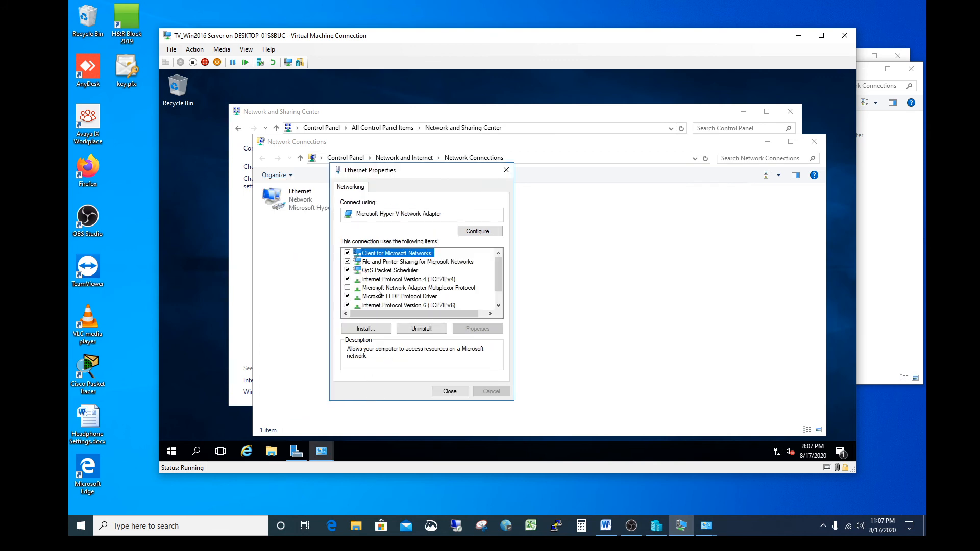
pyautogui.click(447, 390)
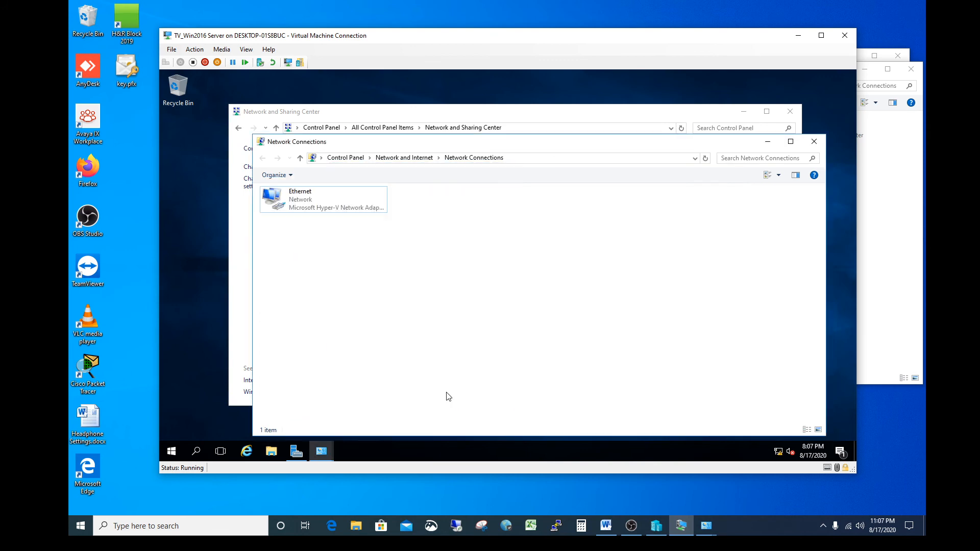
pyautogui.click(814, 141)
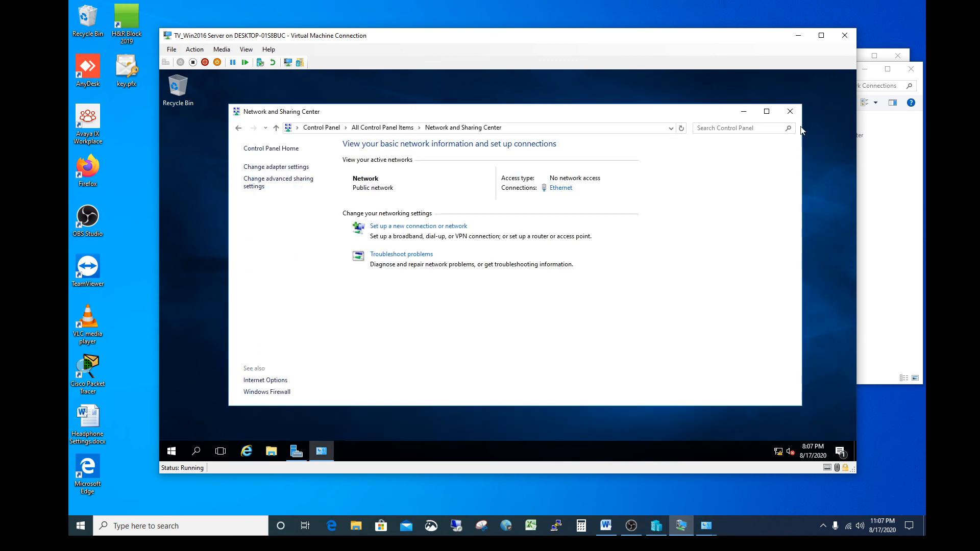
pyautogui.click(789, 112)
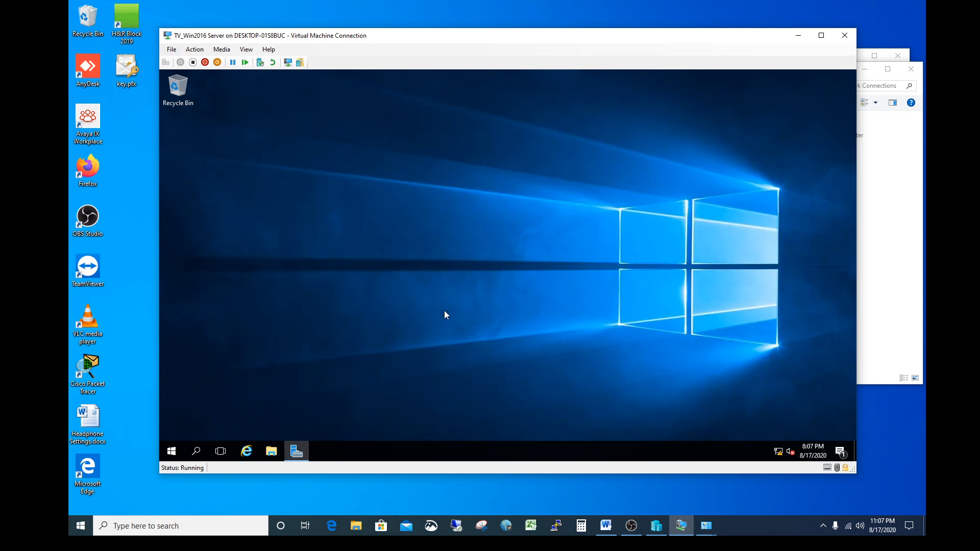
# Step: Shut down the TV_Win2016 Server virtual machine and exit its connection window
pyautogui.click(193, 53)
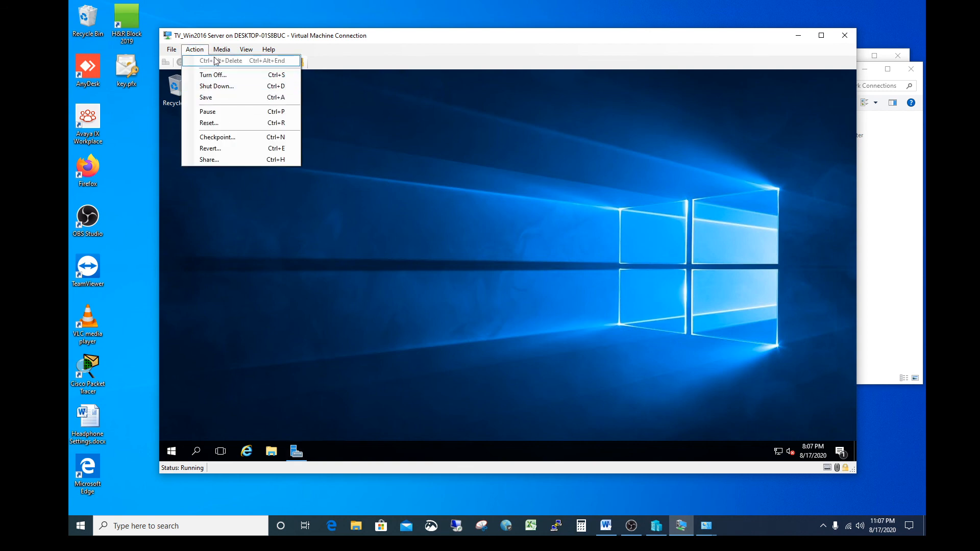
pyautogui.click(217, 86)
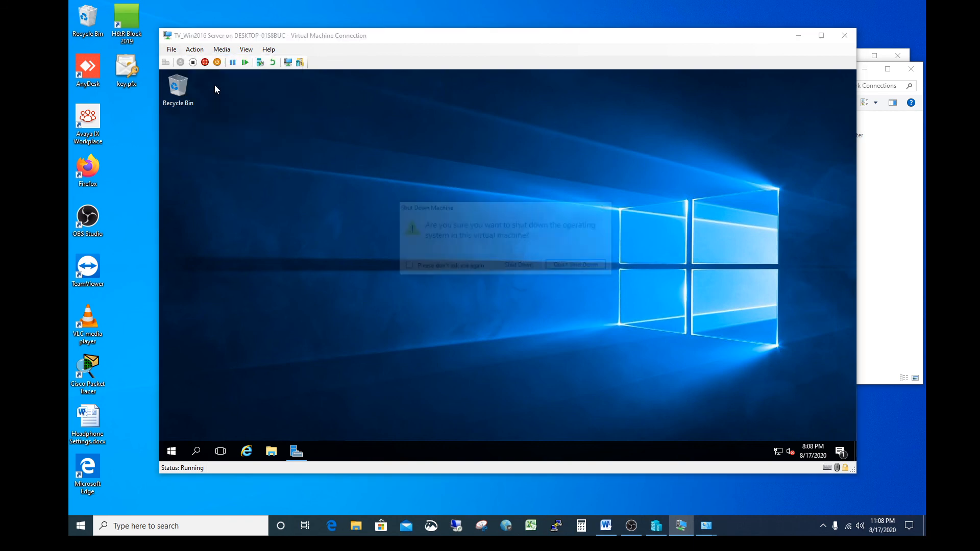
pyautogui.click(524, 265)
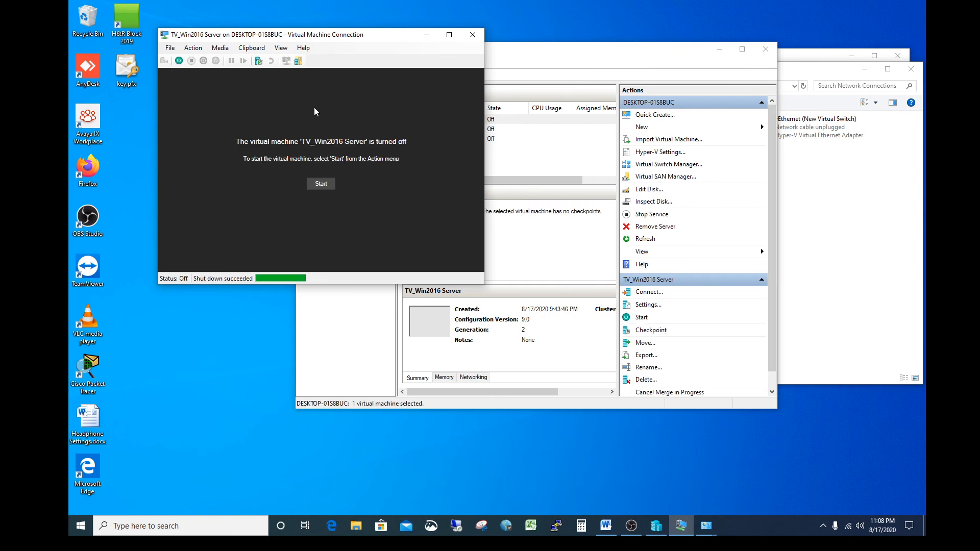
pyautogui.click(171, 49)
pyautogui.click(188, 77)
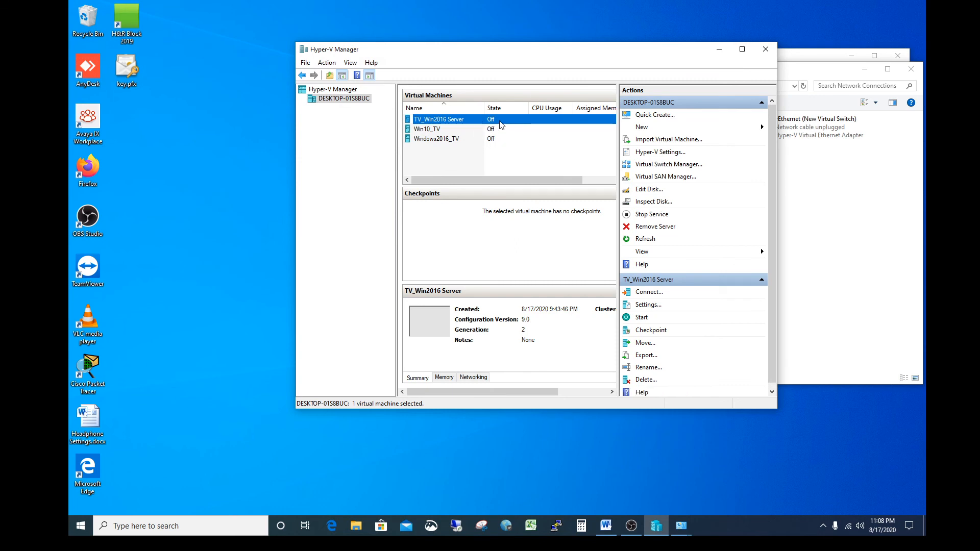
pyautogui.rightClick(500, 125)
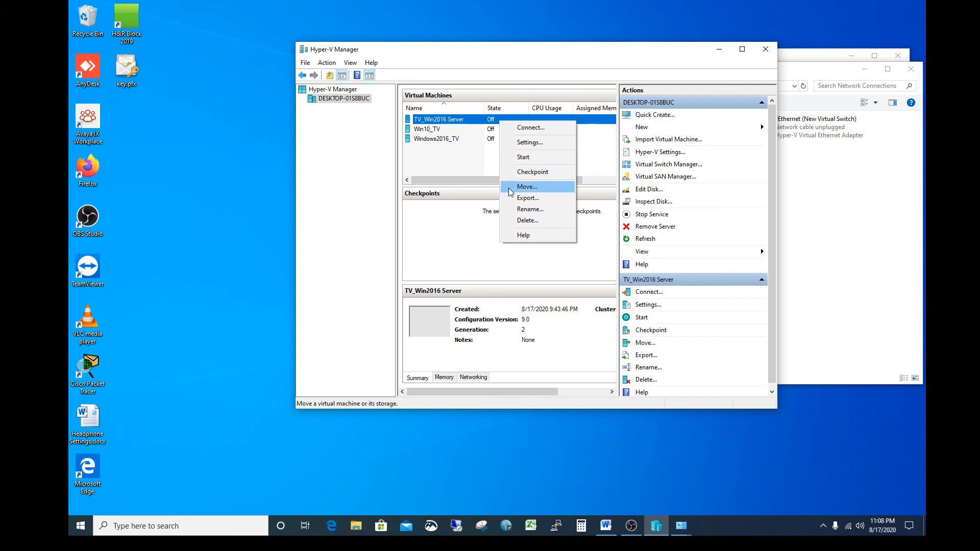
pyautogui.click(476, 234)
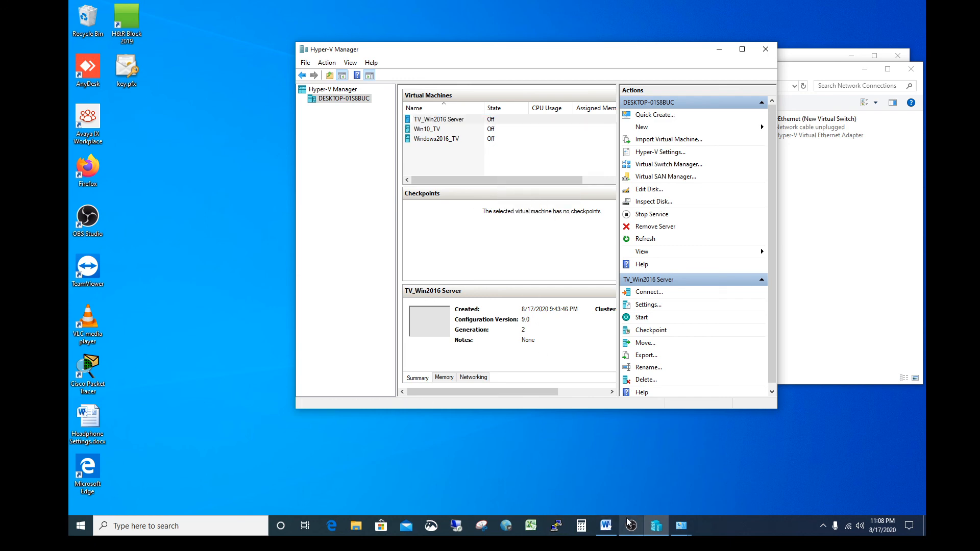